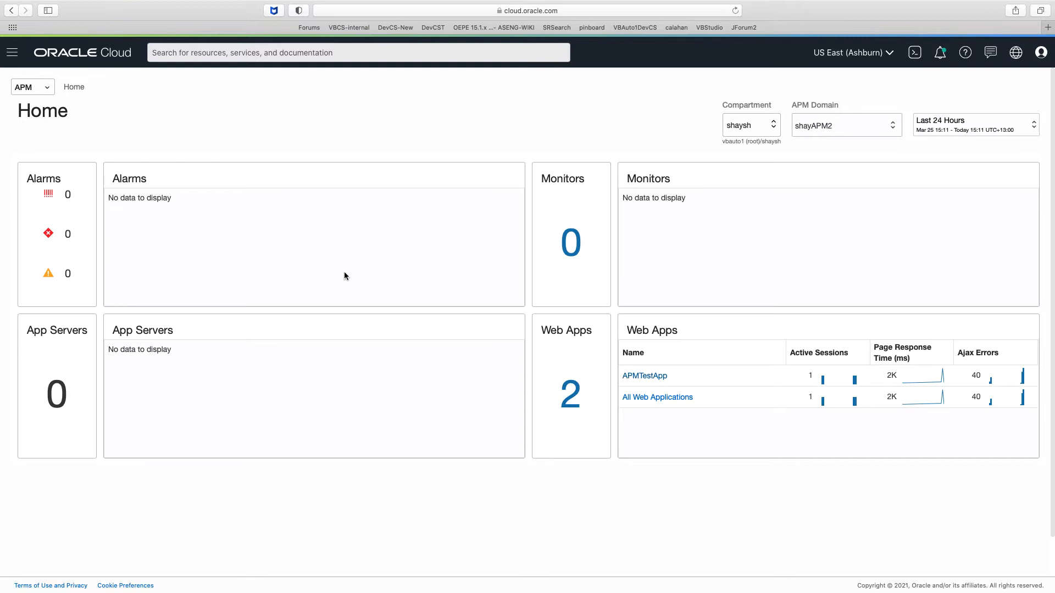
- Open the Real User Monitoring dashboard for APMTestApp and set its time range to Last 30 Minutes
click(649, 380)
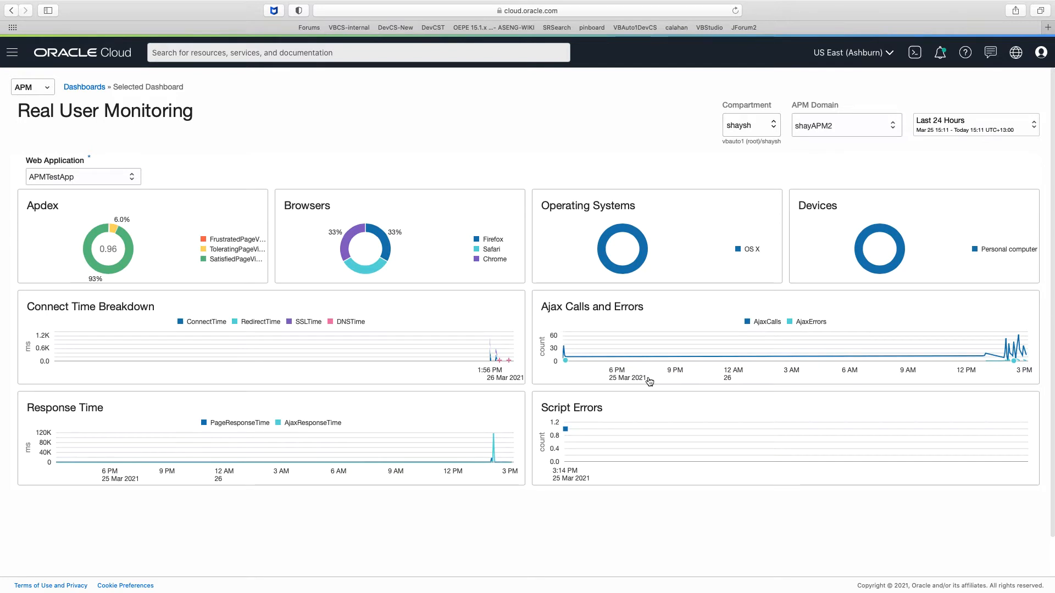
click(973, 122)
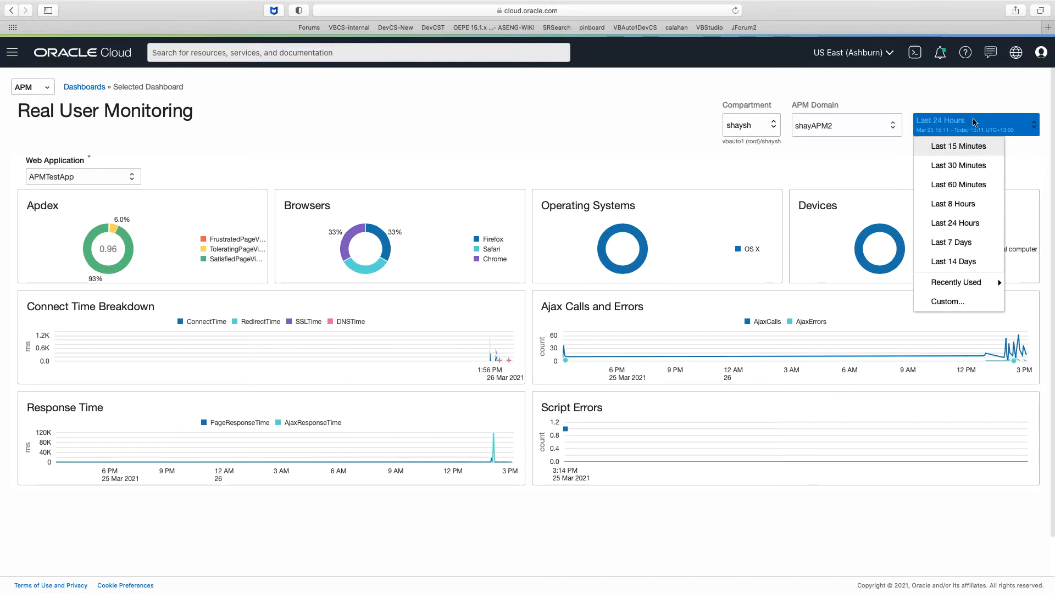
click(965, 169)
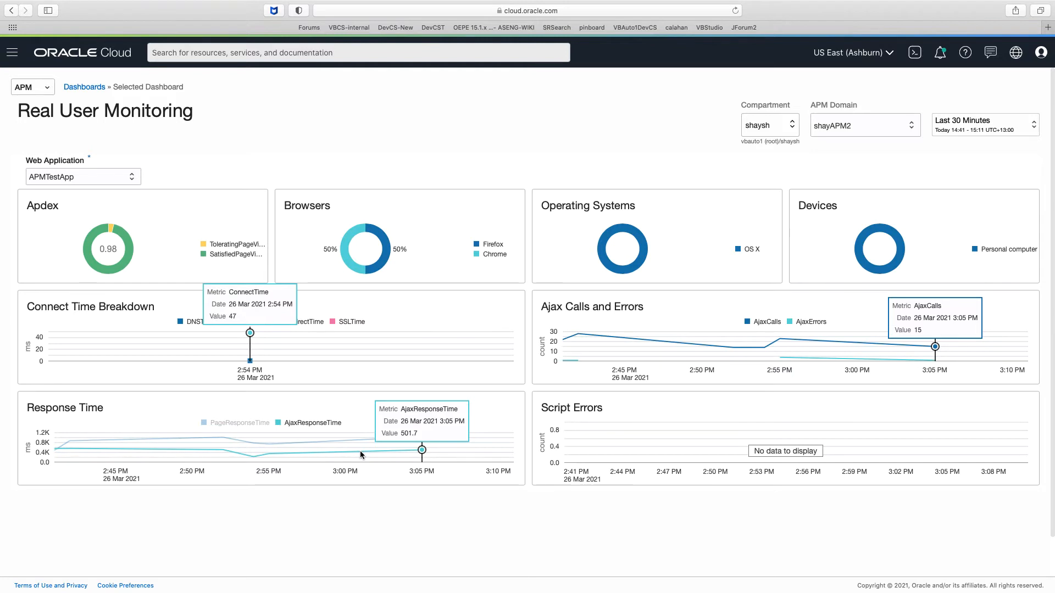
- Switch to the employee application in Firefox and open the second employee with a 3000 salary for editing
key(super+Tab)
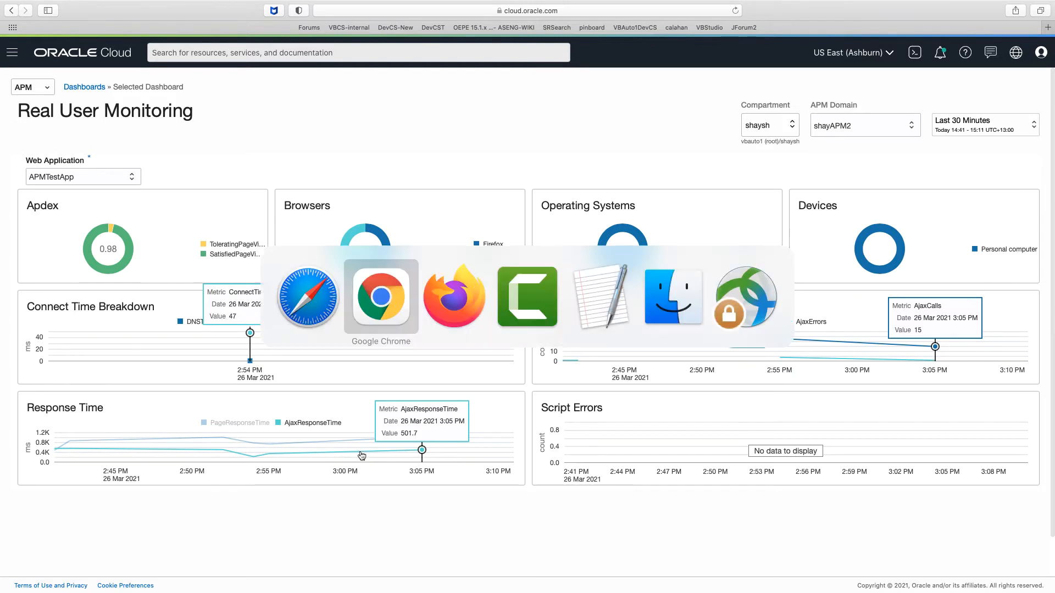
key(super+Tab)
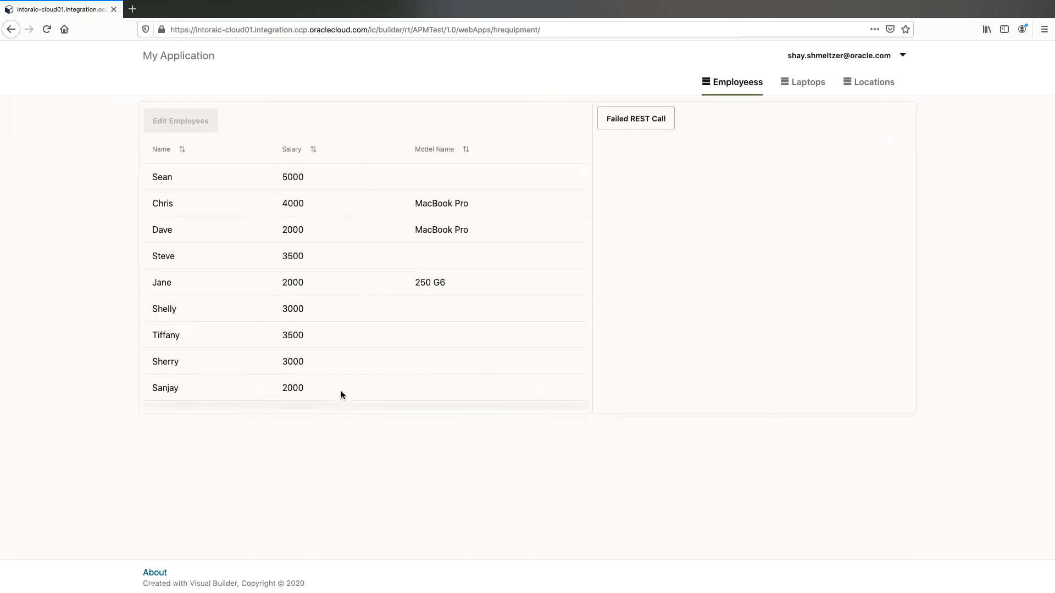
scroll(303, 282, down, 5)
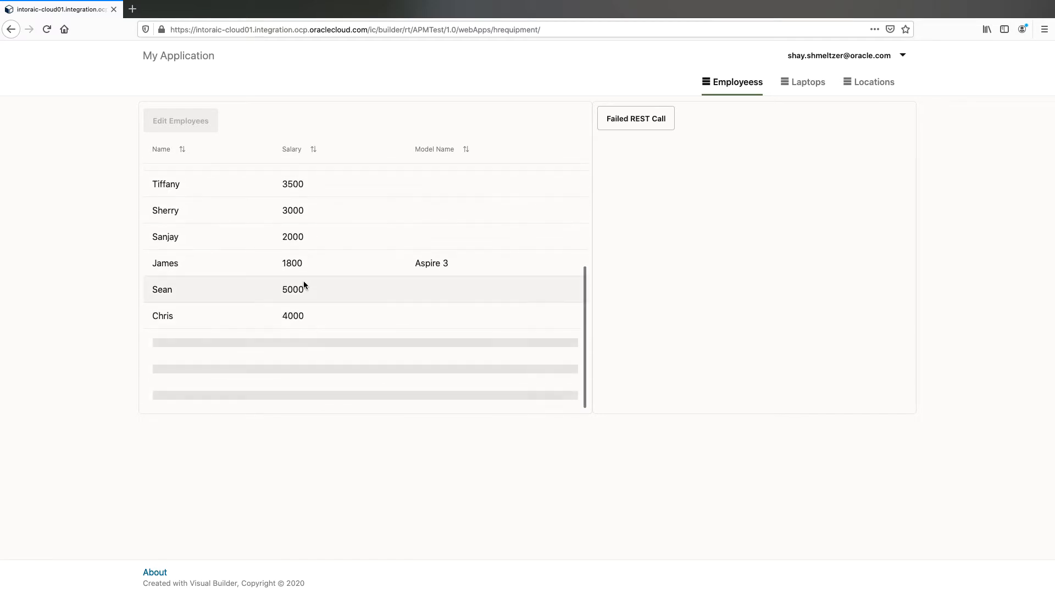
scroll(303, 282, down, 5)
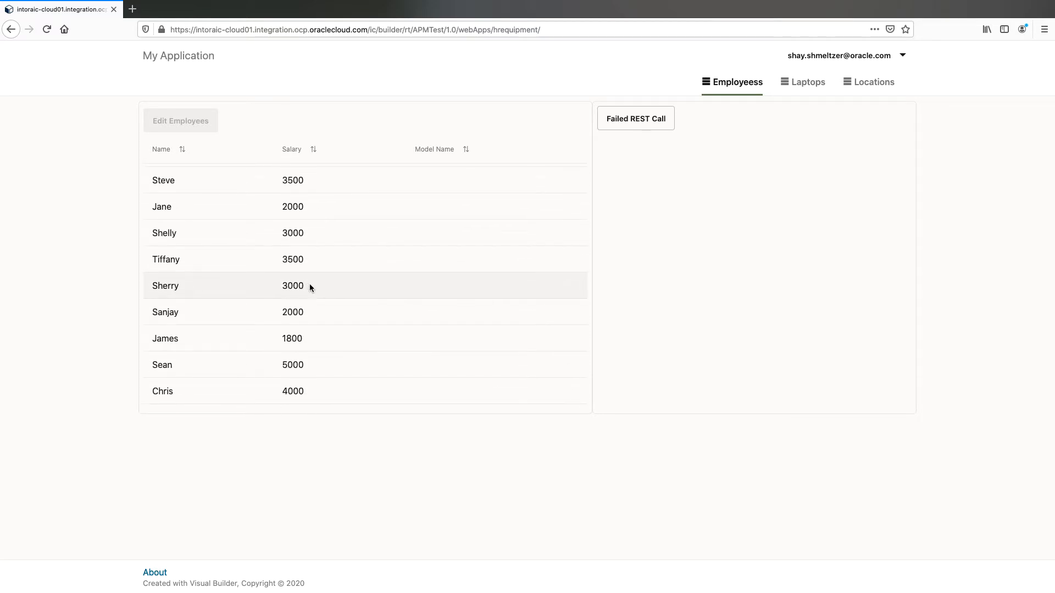
click(308, 284)
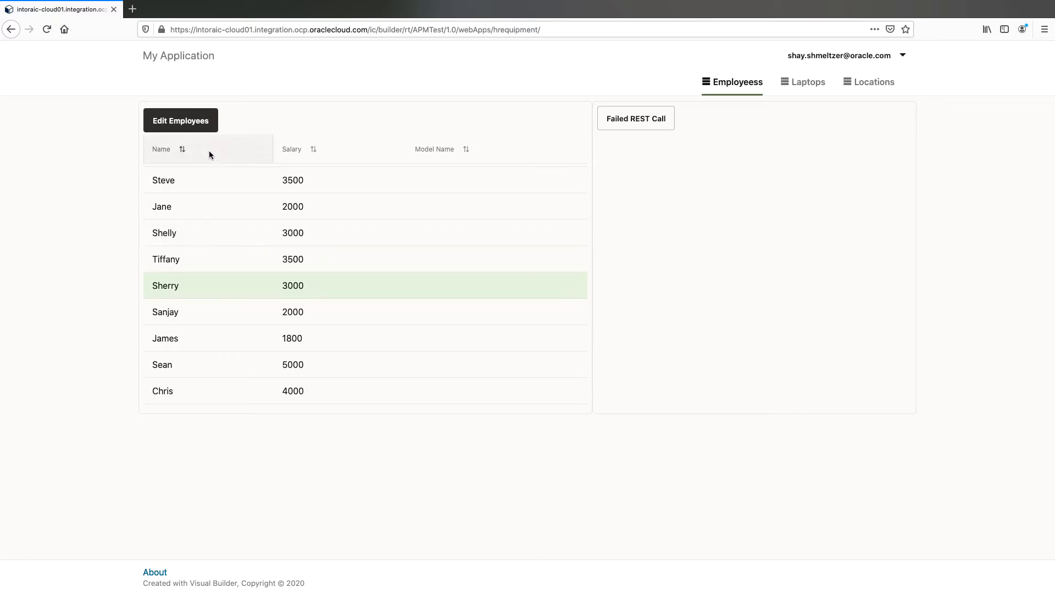
click(180, 122)
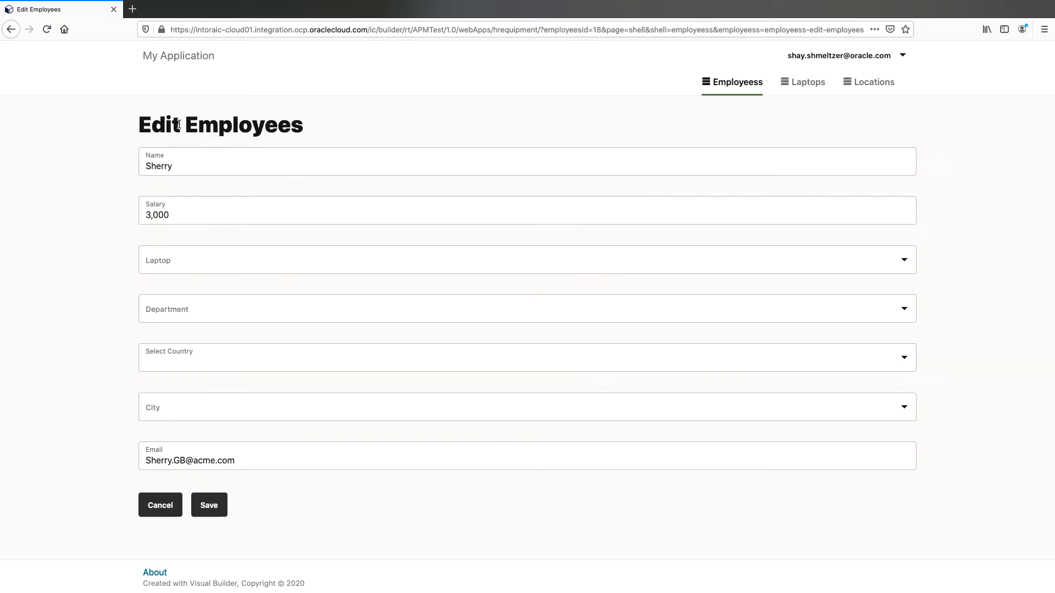
- Assign the employee laptop Macbook Air, department HR and country Azerbaijan, then save the record and dismiss the notification
click(194, 254)
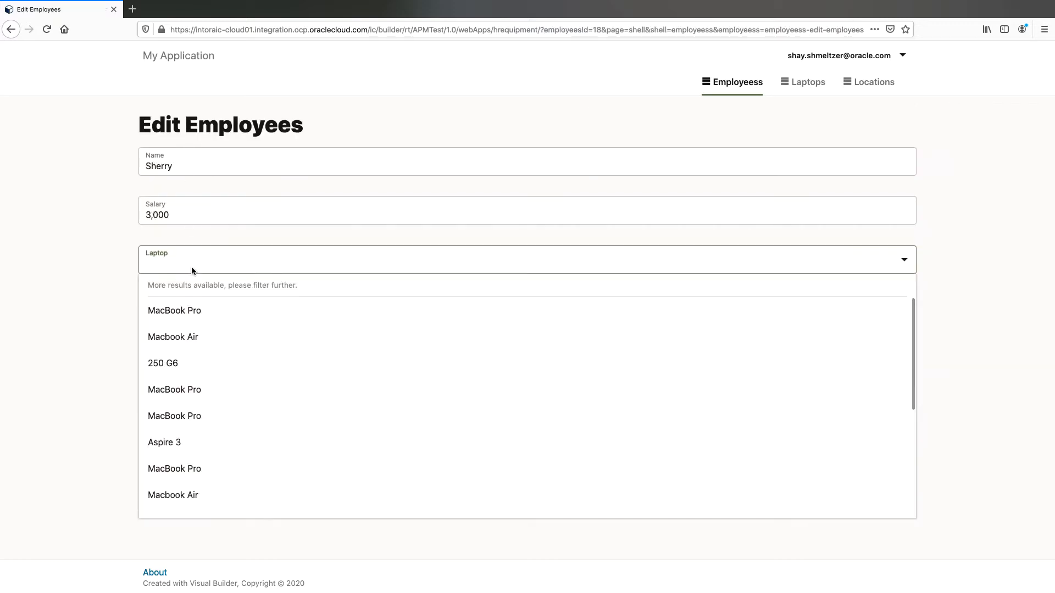
click(195, 338)
click(191, 316)
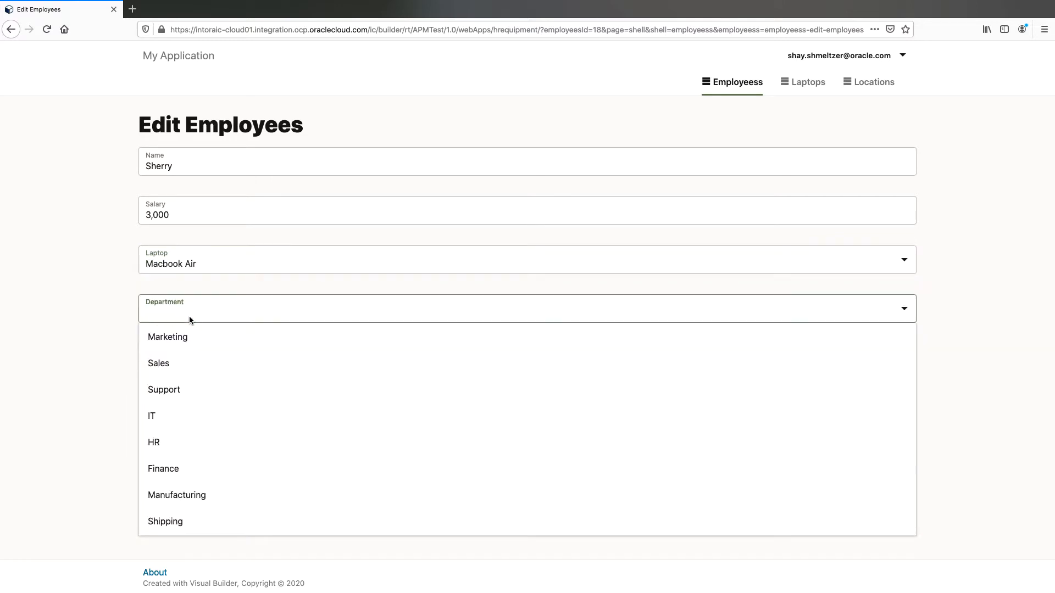
click(166, 451)
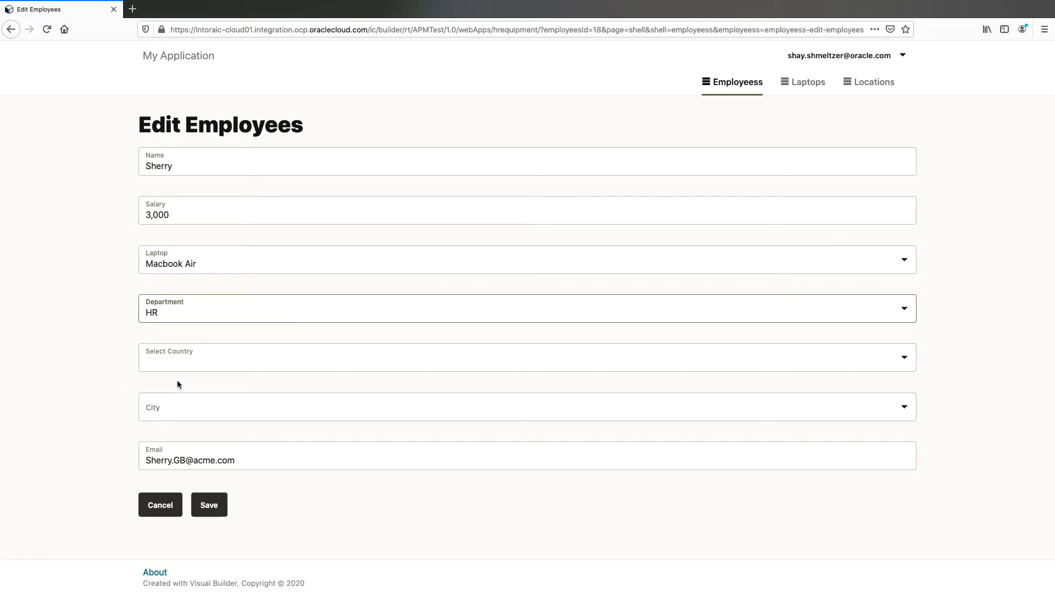
click(177, 364)
scroll(186, 277, down, 5)
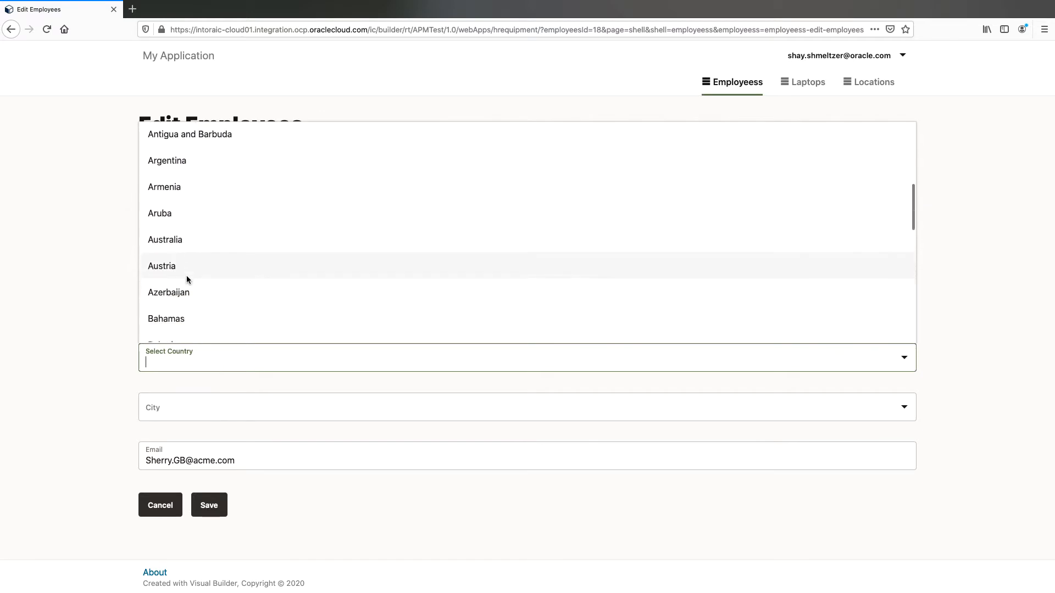
click(187, 279)
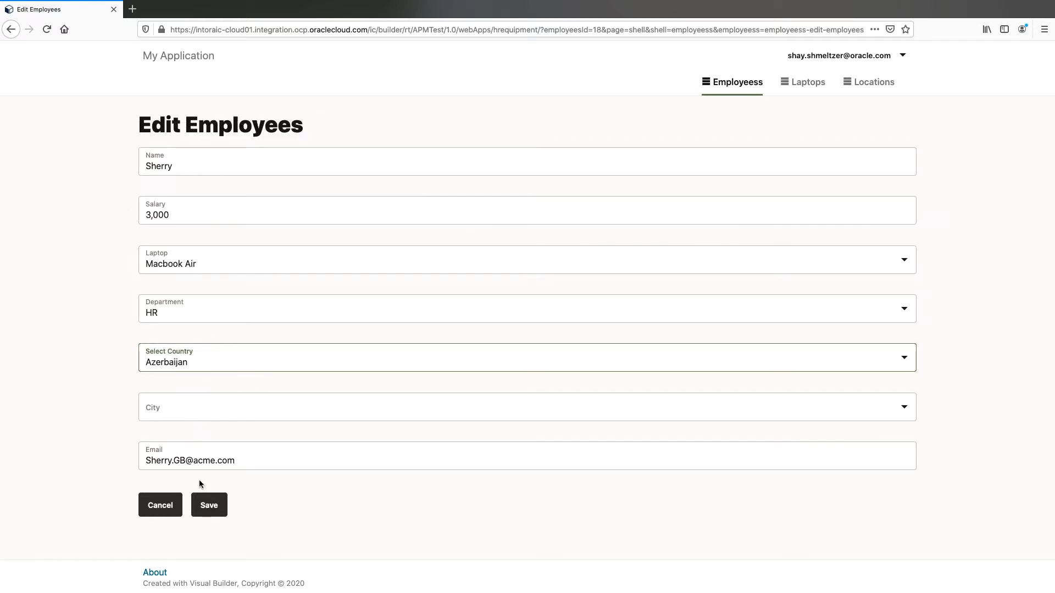
click(209, 503)
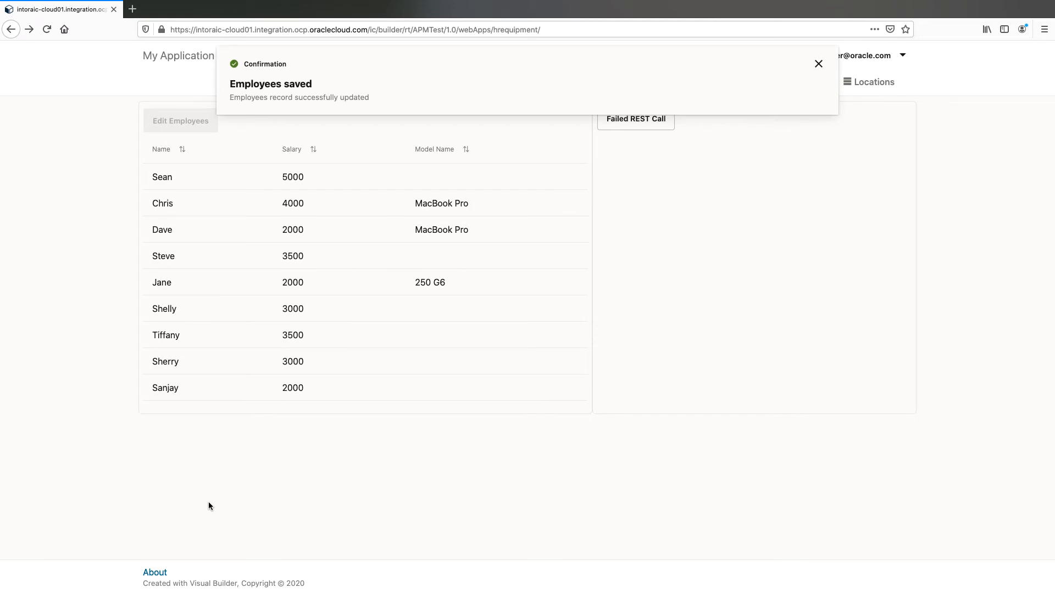
click(818, 64)
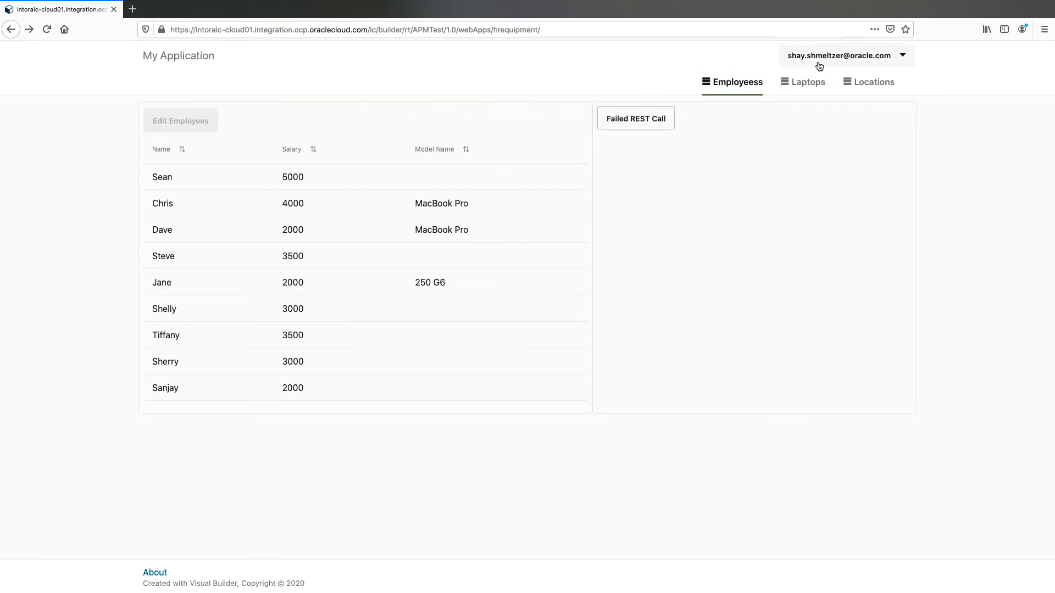
- Trigger the Failed REST Call twice and dismiss both resulting notifications
click(645, 122)
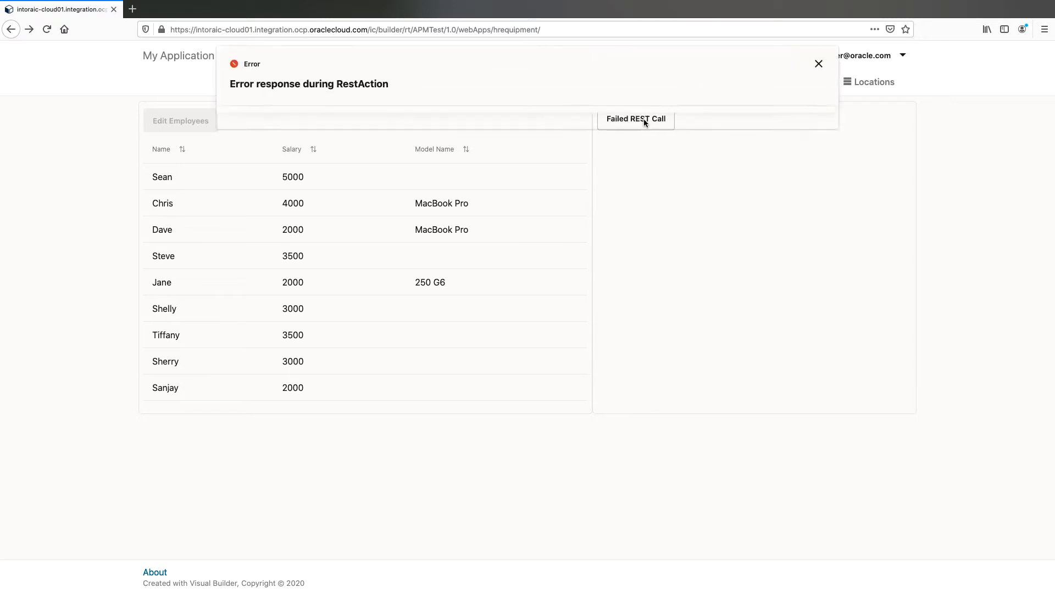
click(644, 121)
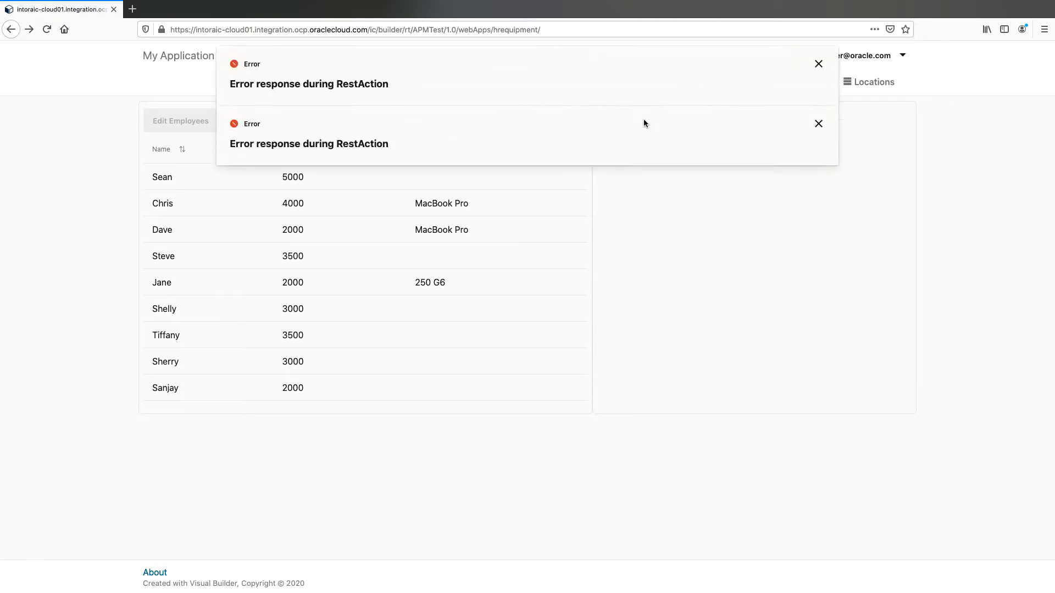
click(818, 63)
click(819, 65)
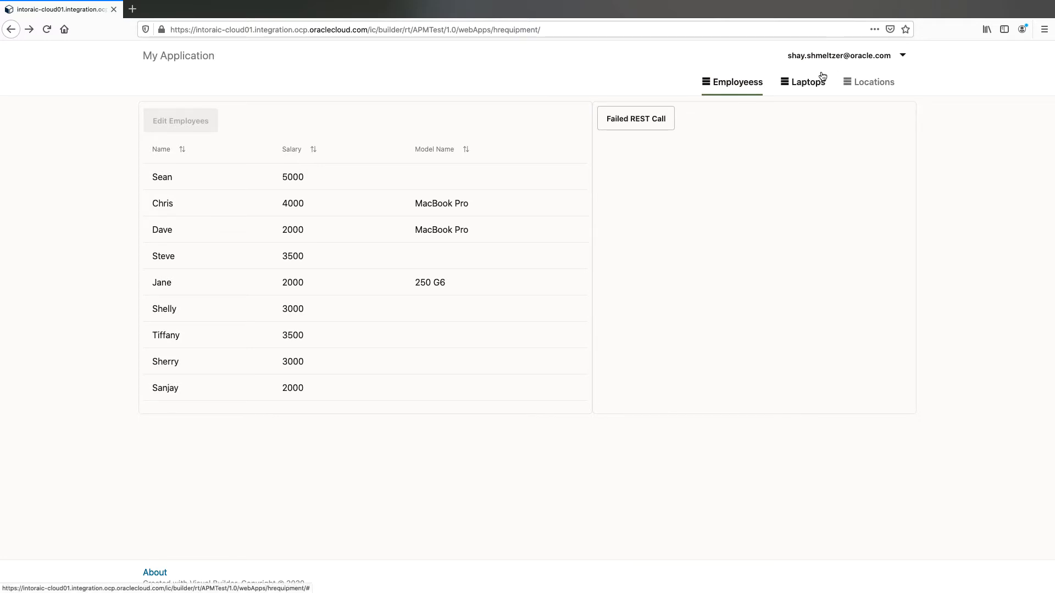
- Search the laptop models on the Laptops page for "mac"
click(817, 84)
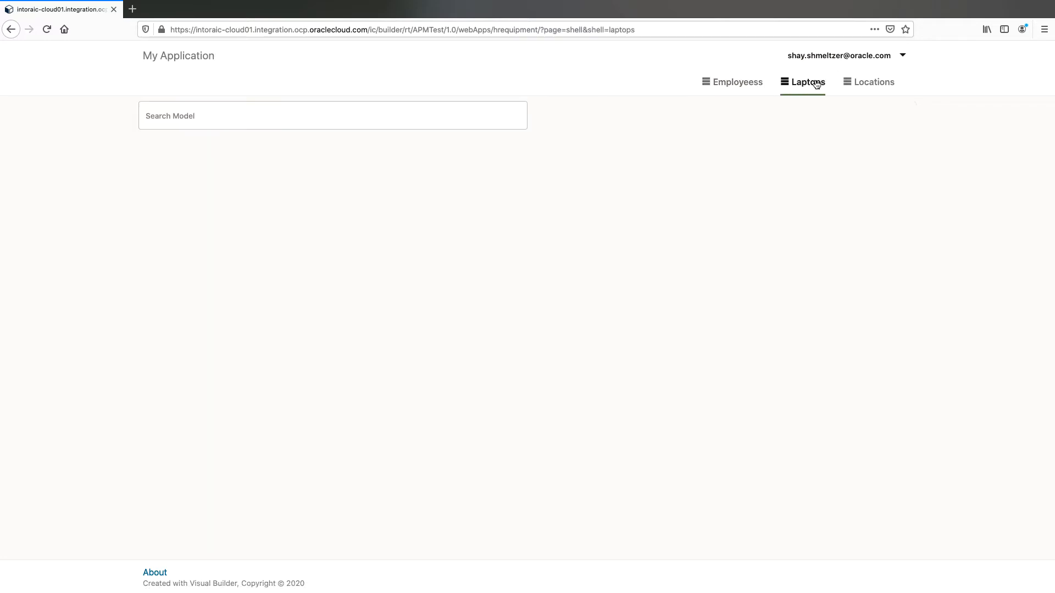
click(484, 113)
text(mac)
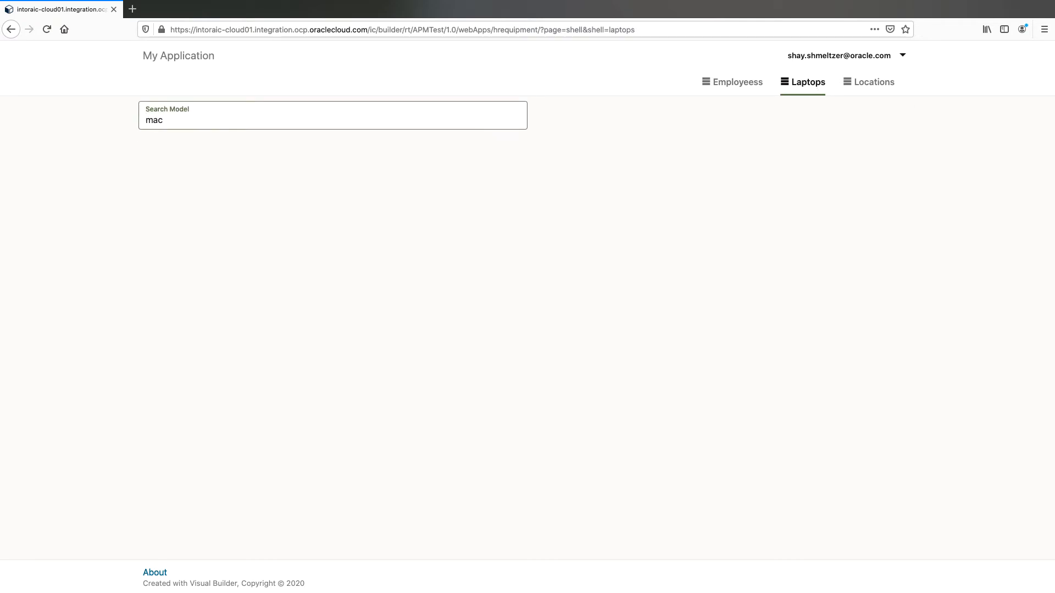
key(Return)
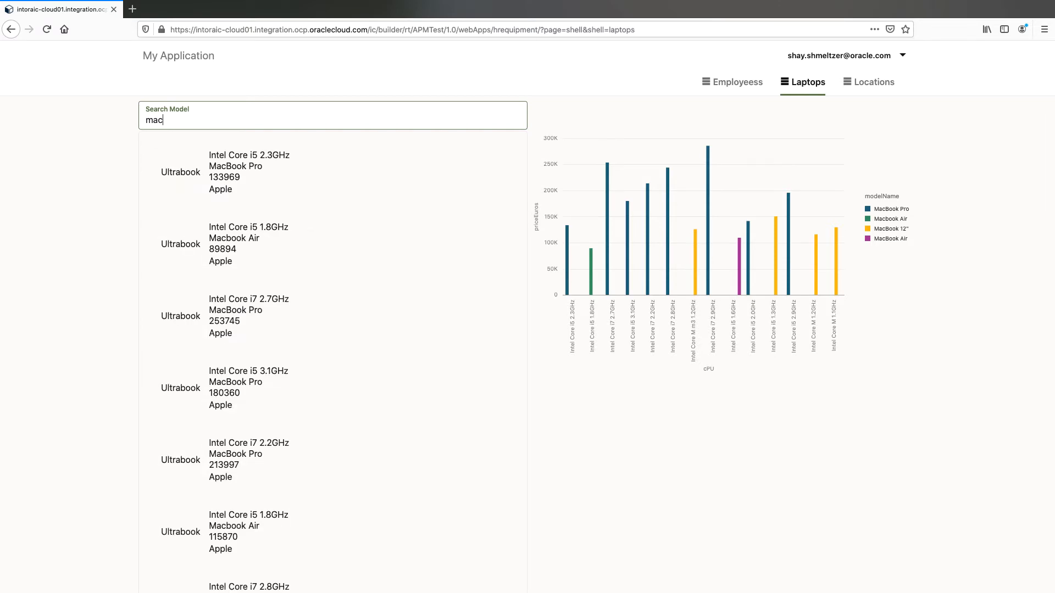
- Switch back to Oracle Cloud APM in Safari and open the 15:13:06 VBCS Full Update trace in Trace Explorer
key(super+Tab)
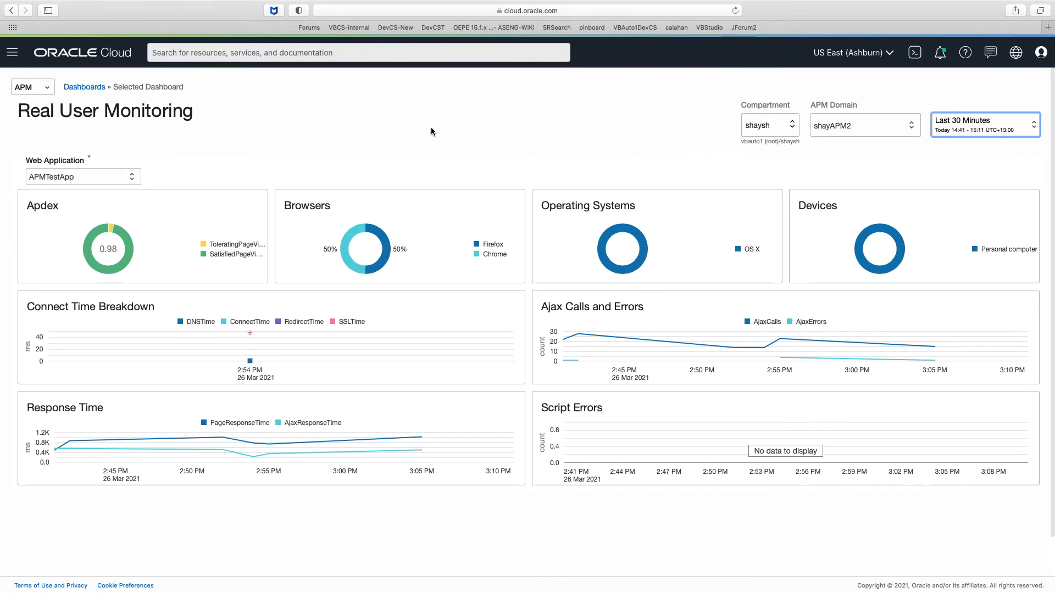
click(47, 90)
click(49, 145)
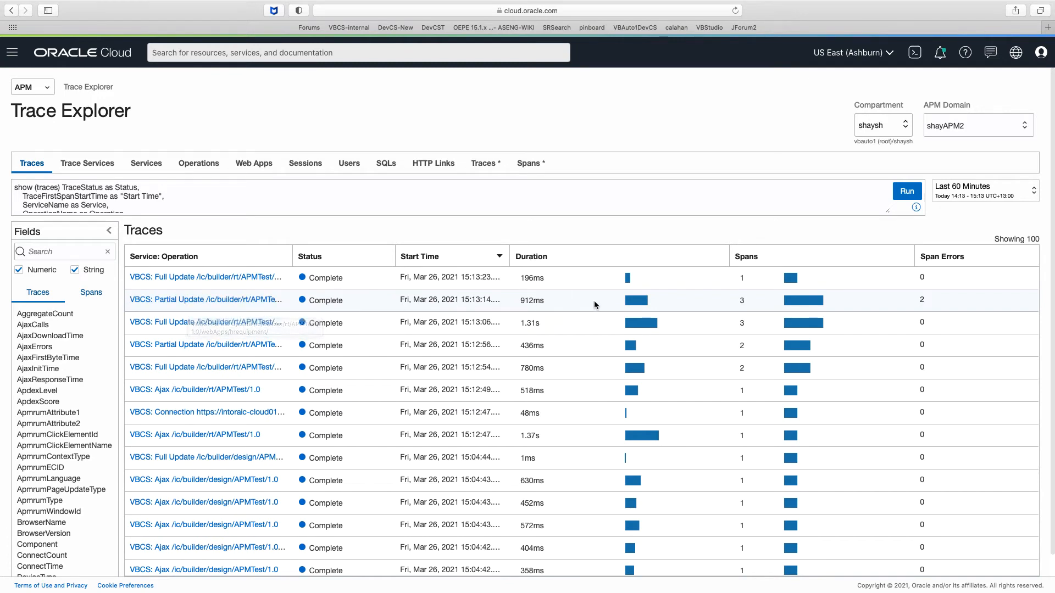
mouse_move(632, 303)
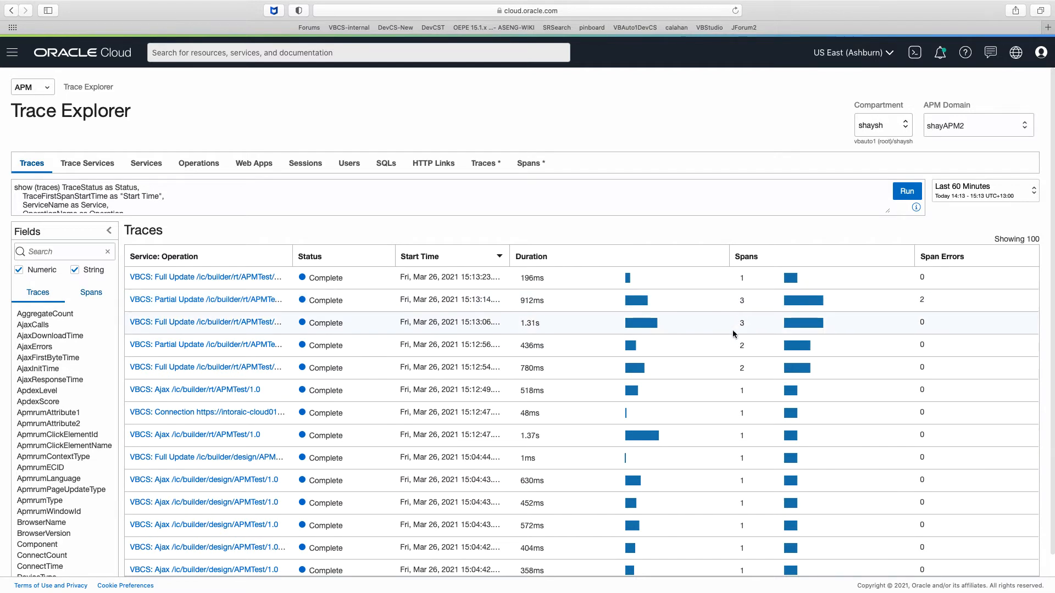
click(222, 324)
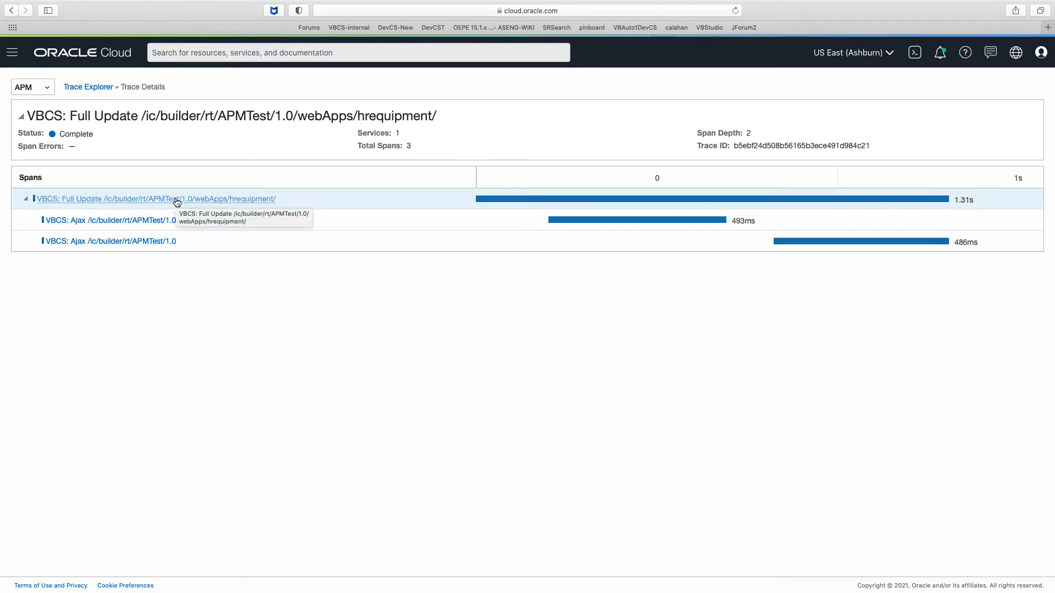
- Examine the HTTP method and URL parameters in the details of the trace's first Ajax span, and close the details
click(153, 223)
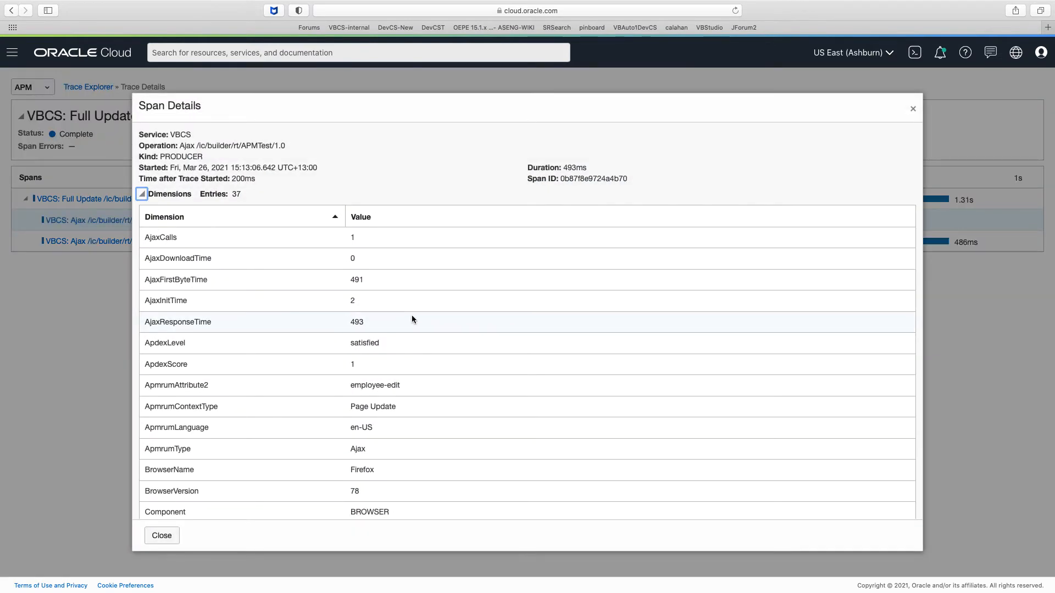
scroll(411, 318, down, 10)
scroll(412, 319, down, 3)
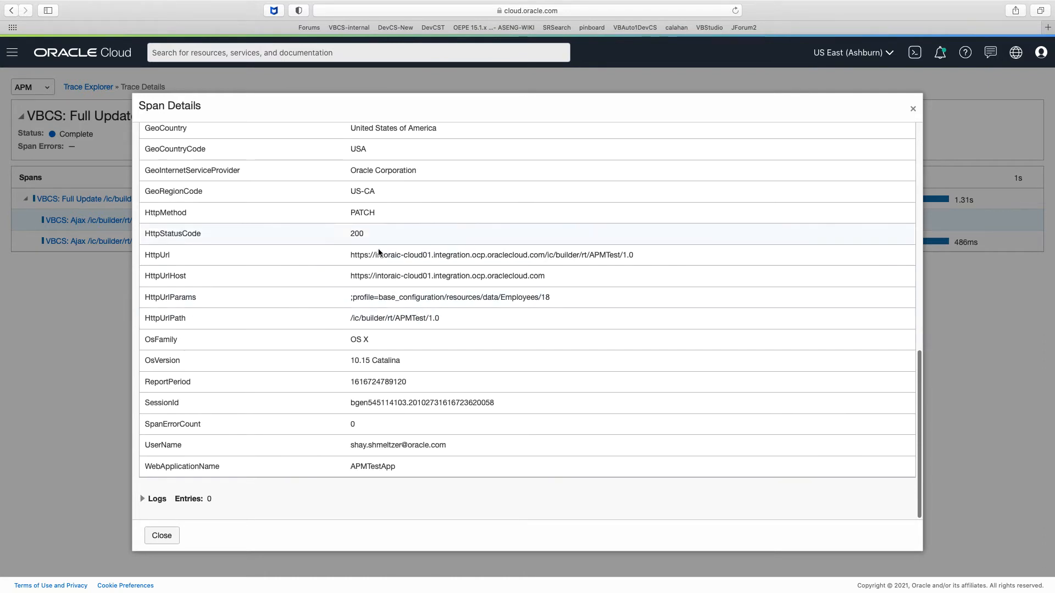
double_click(362, 213)
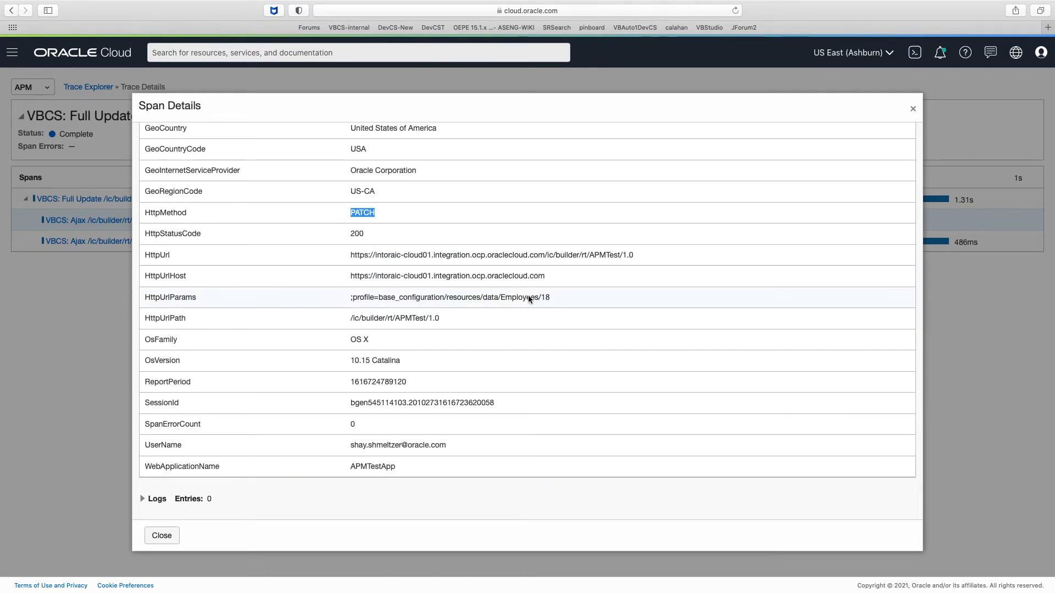
drag(550, 297, 456, 297)
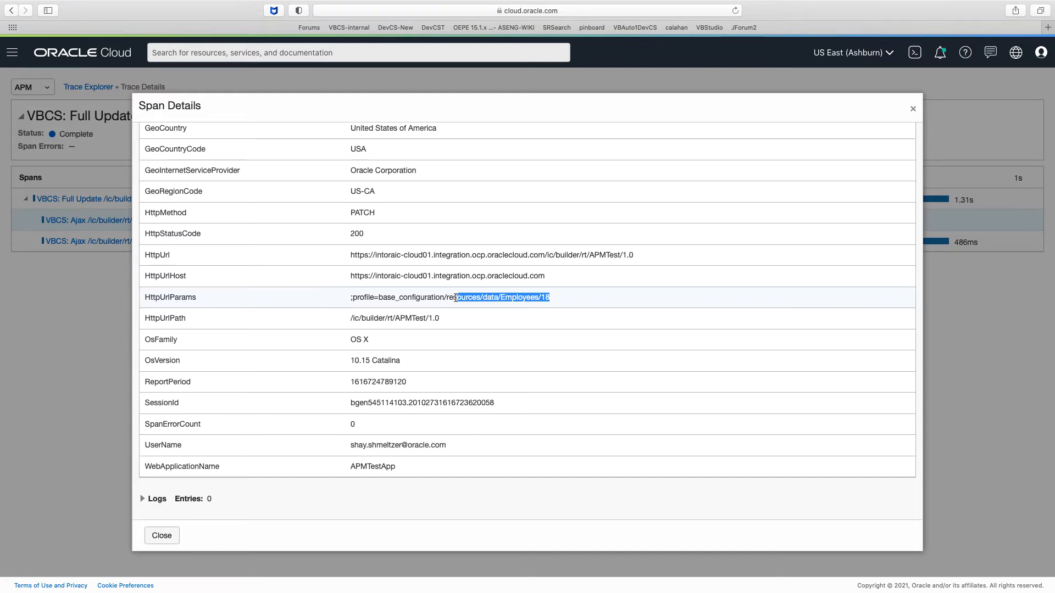
click(912, 109)
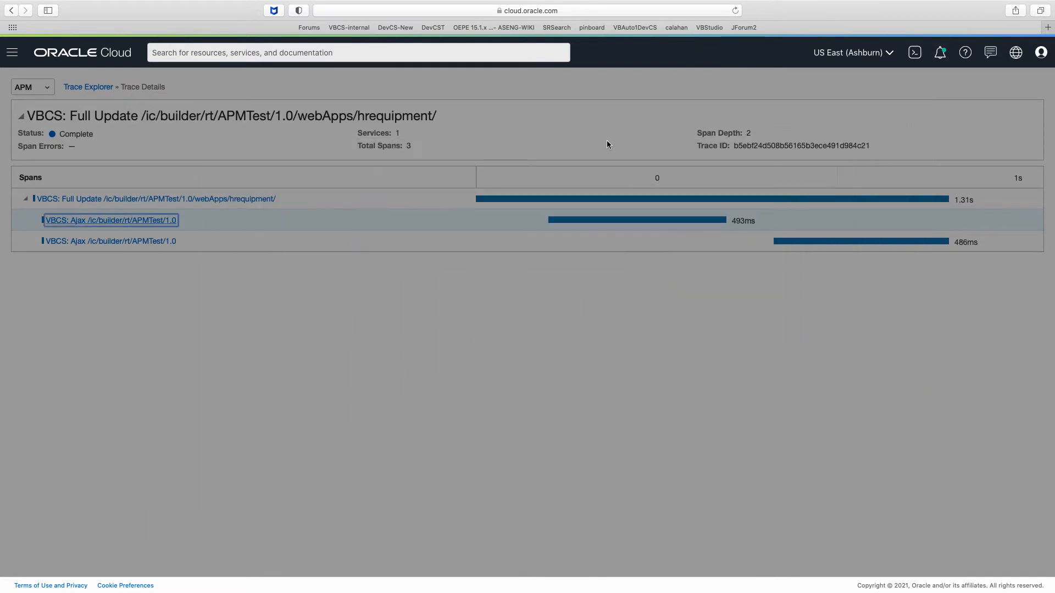
- Examine the HTTP method in the details of the trace's second Ajax span, and close the details
click(169, 242)
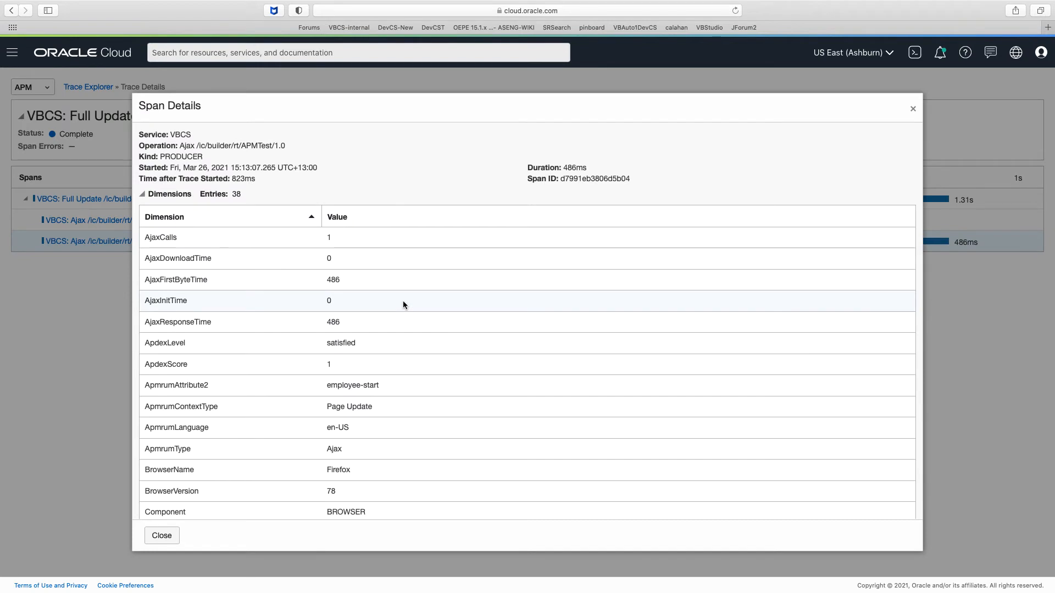
scroll(403, 302, down, 10)
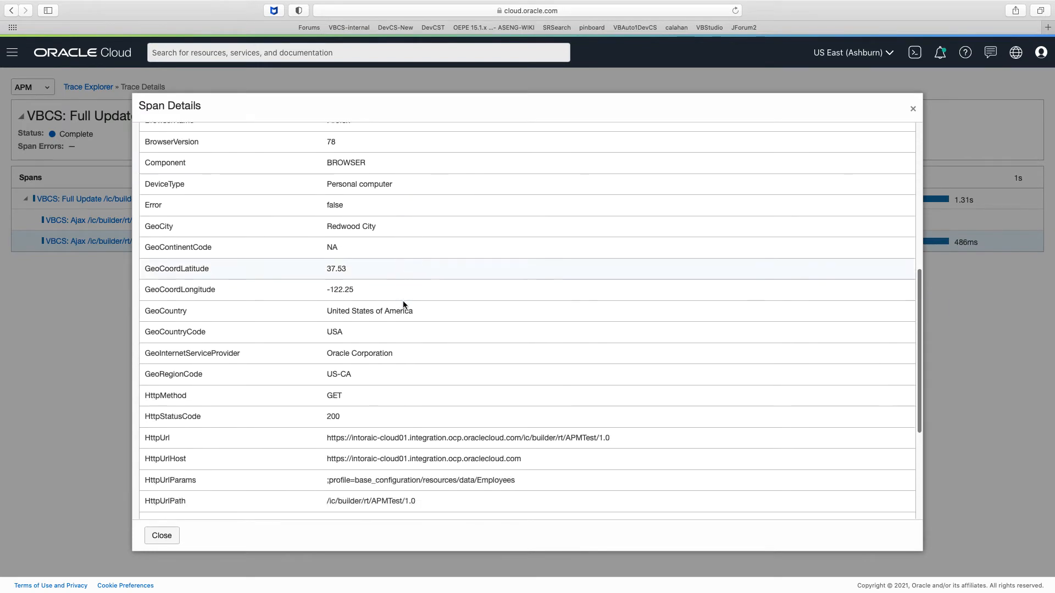
scroll(403, 301, down, 5)
double_click(334, 231)
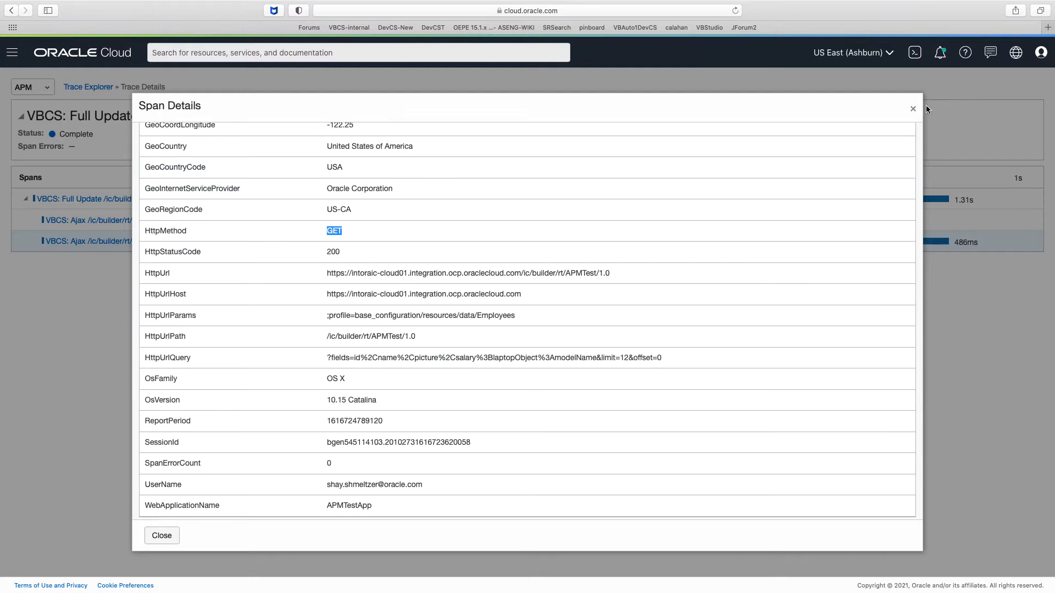
click(911, 111)
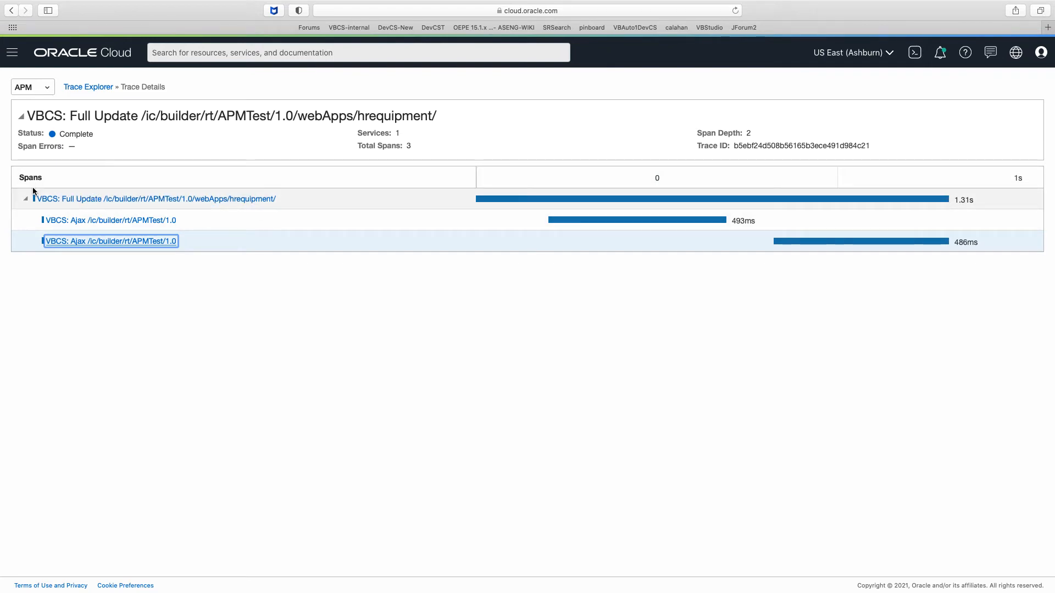
- Return to the traces list, add the Username field after Status in the query, and run it
right_click(189, 287)
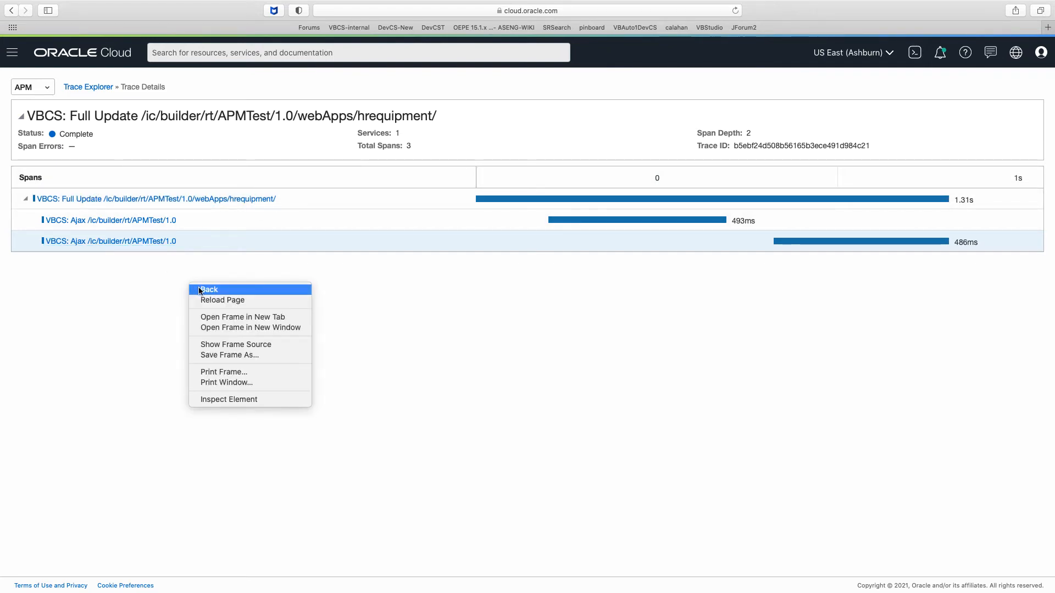
click(206, 290)
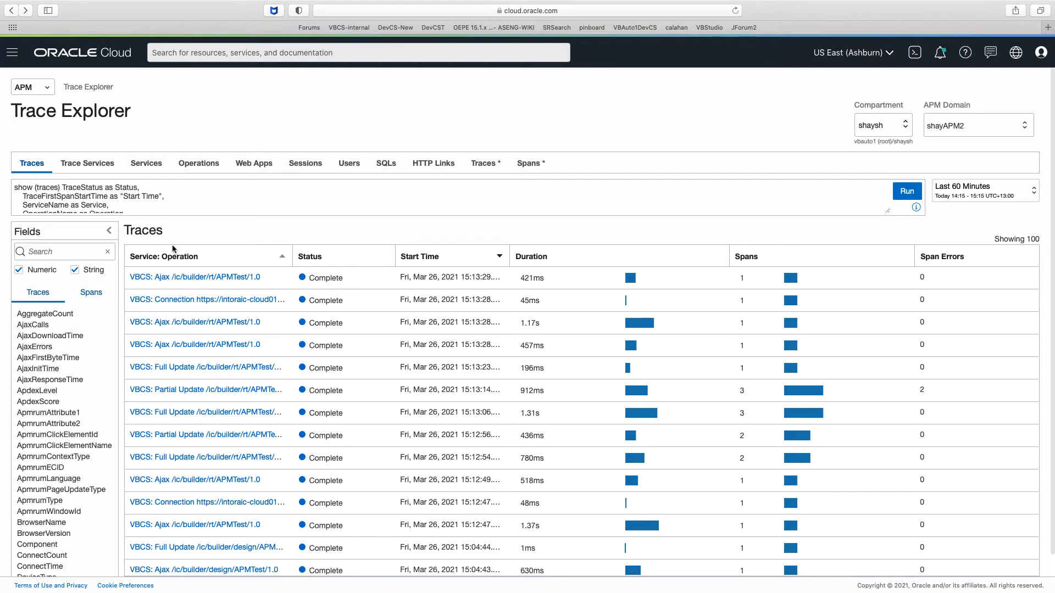
click(154, 186)
text(Username,)
click(907, 193)
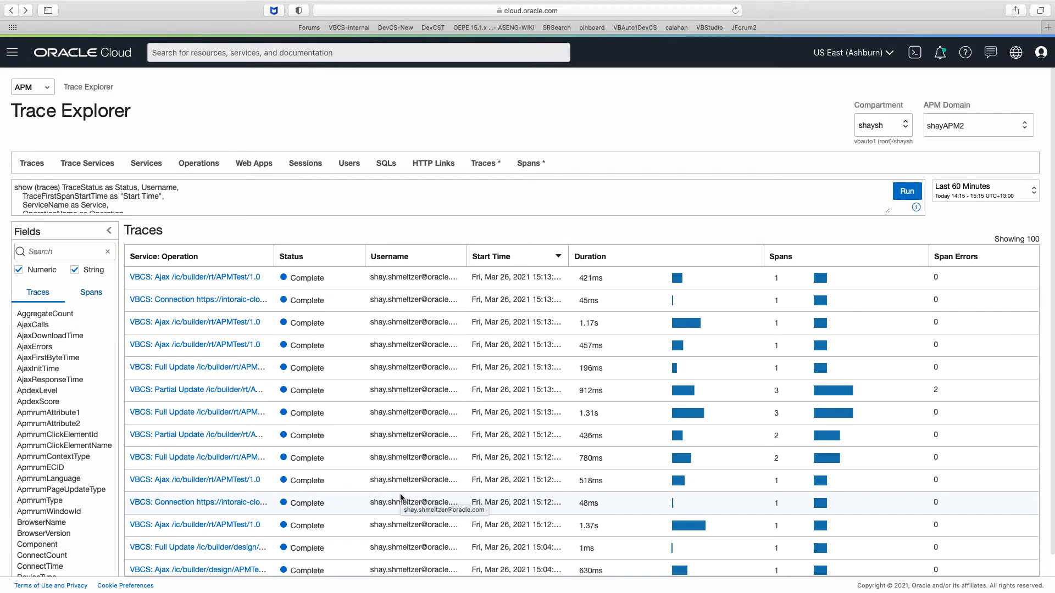
- Extend the query's where clause with the condition and Error='true' and run it
scroll(73, 373, down, 3)
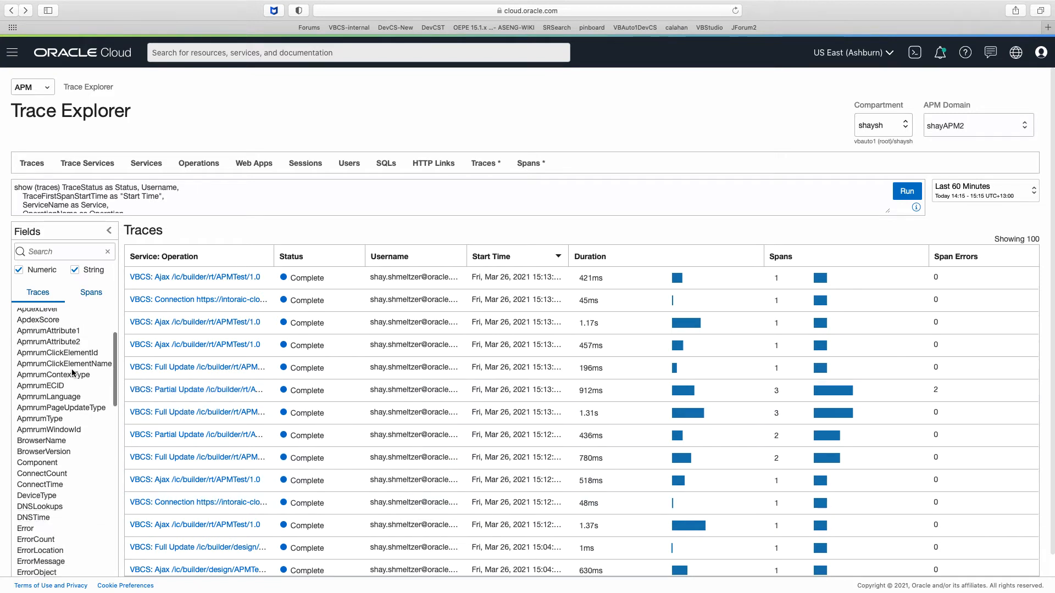
scroll(72, 373, down, 20)
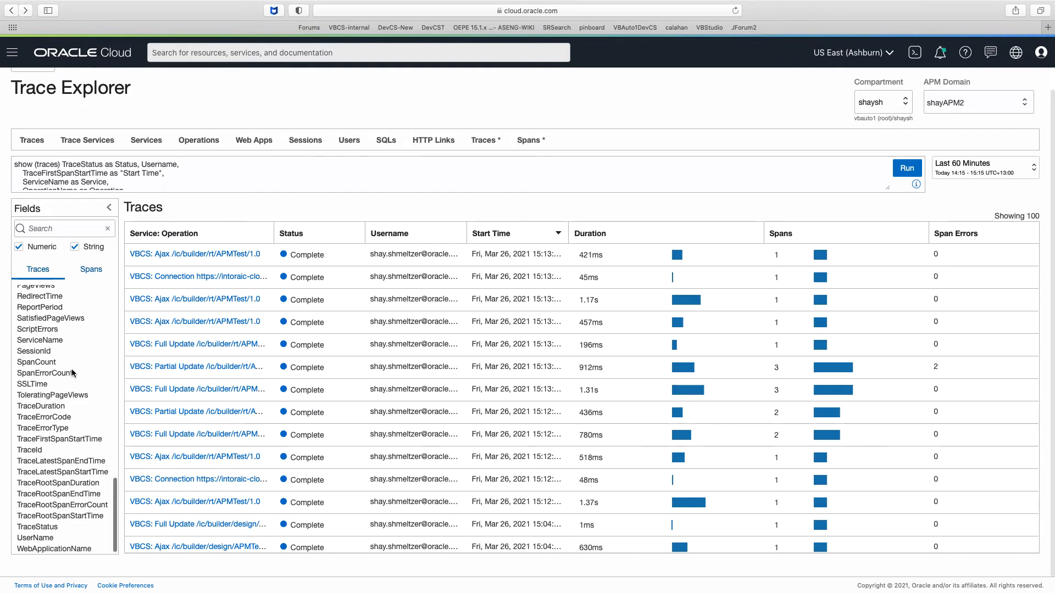
scroll(72, 373, up, 20)
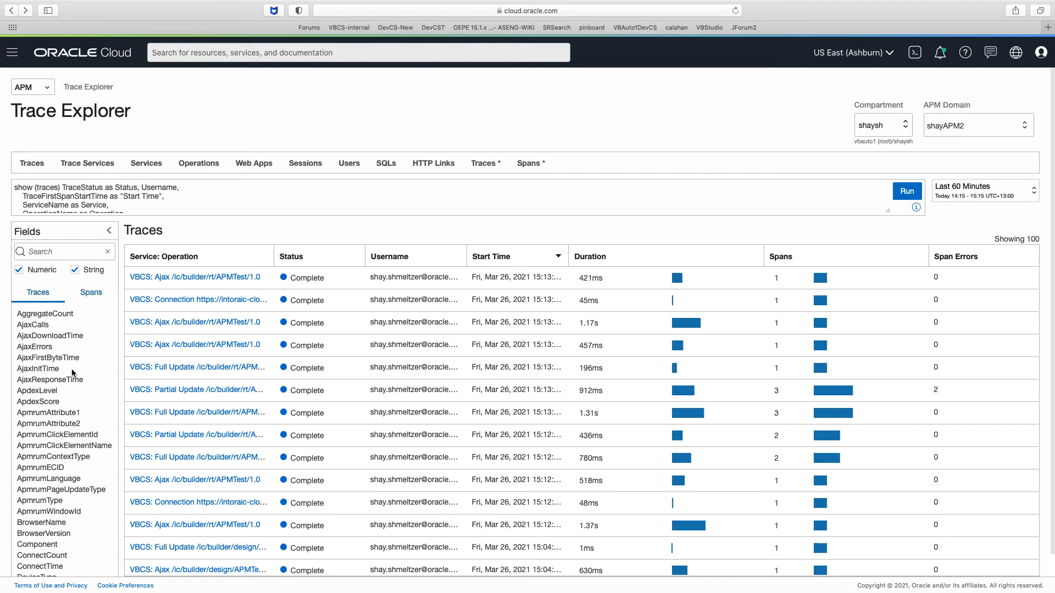
scroll(198, 190, down, 5)
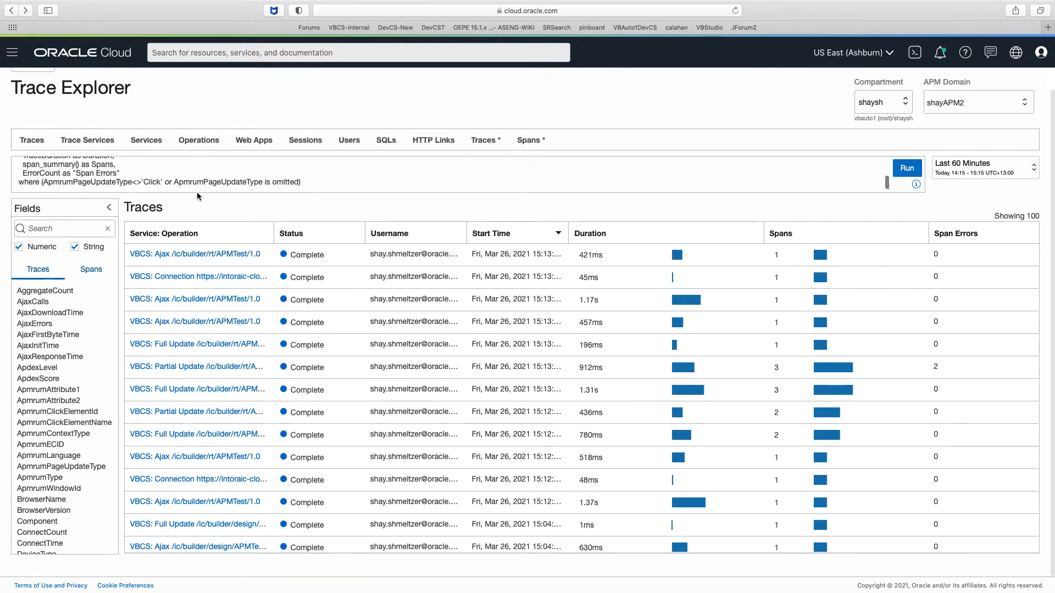
click(316, 185)
text(a)
text(nd )
text(Error)
text(=")
text(true')
click(905, 169)
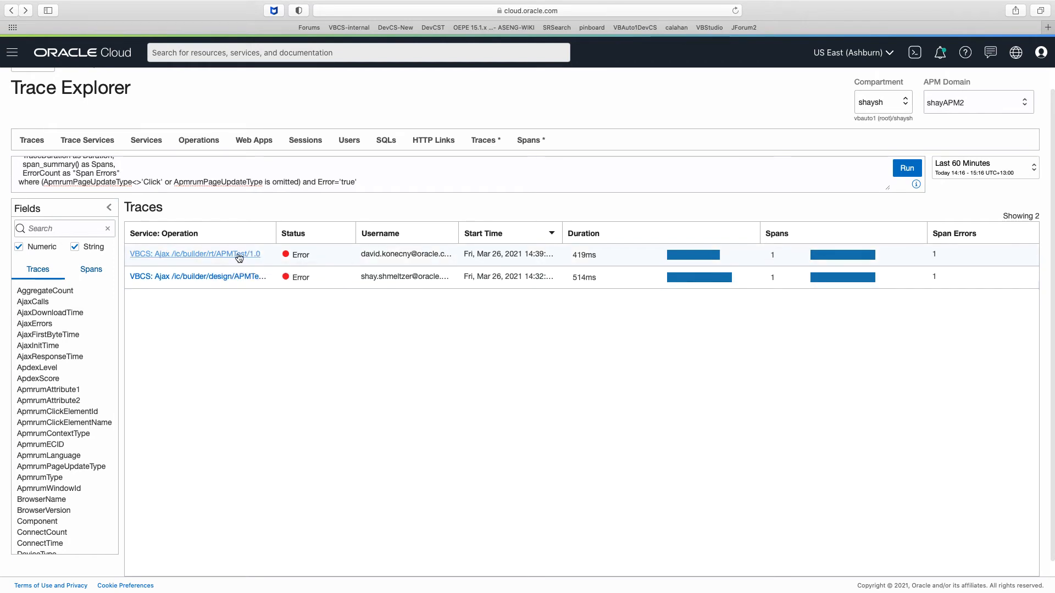
- Open the failed /ic/builder/design/APMTest/1.0 trace, examine the HTTP status and URL parameters in its Ajax span details, and close the details
click(228, 278)
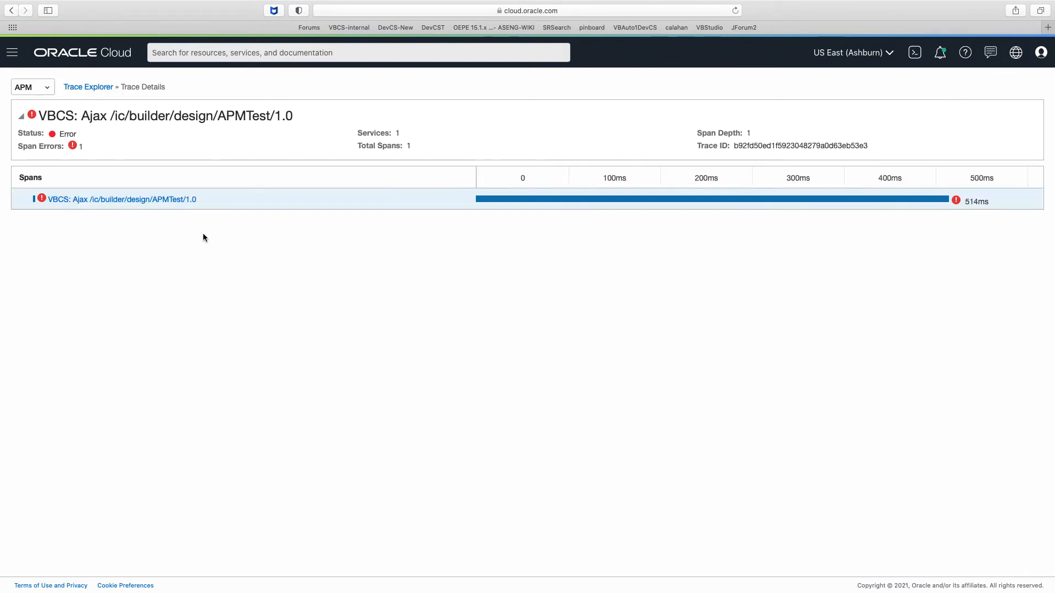
click(183, 204)
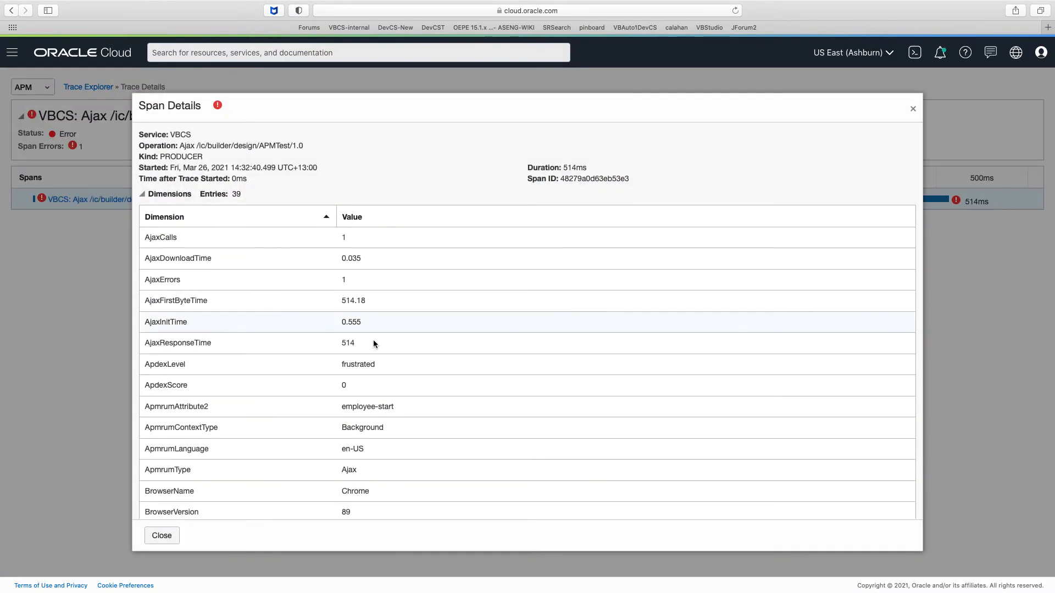
scroll(379, 346, down, 8)
scroll(382, 351, down, 4)
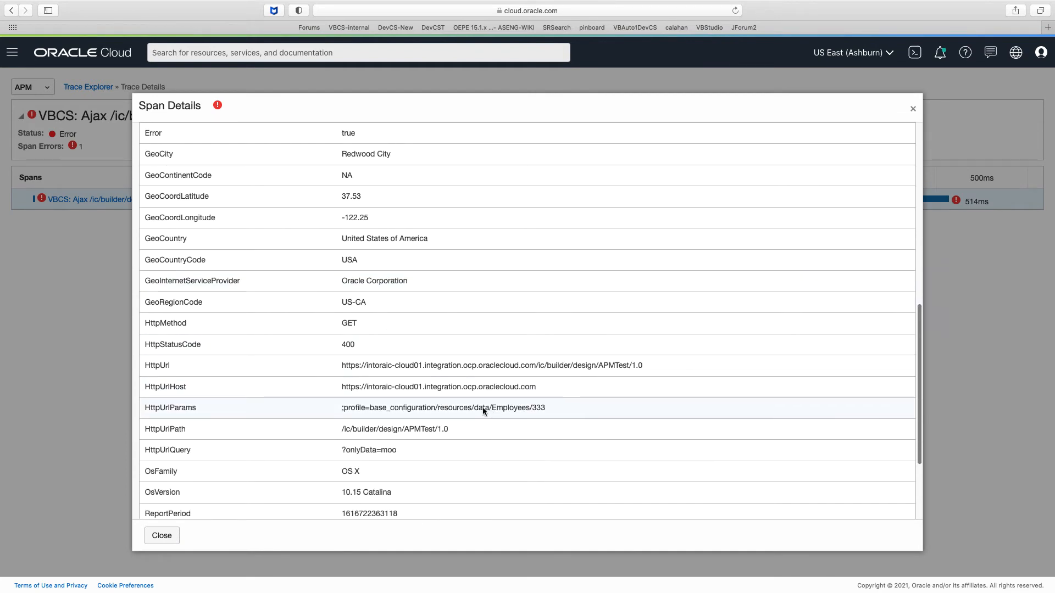
scroll(501, 407, up, 1)
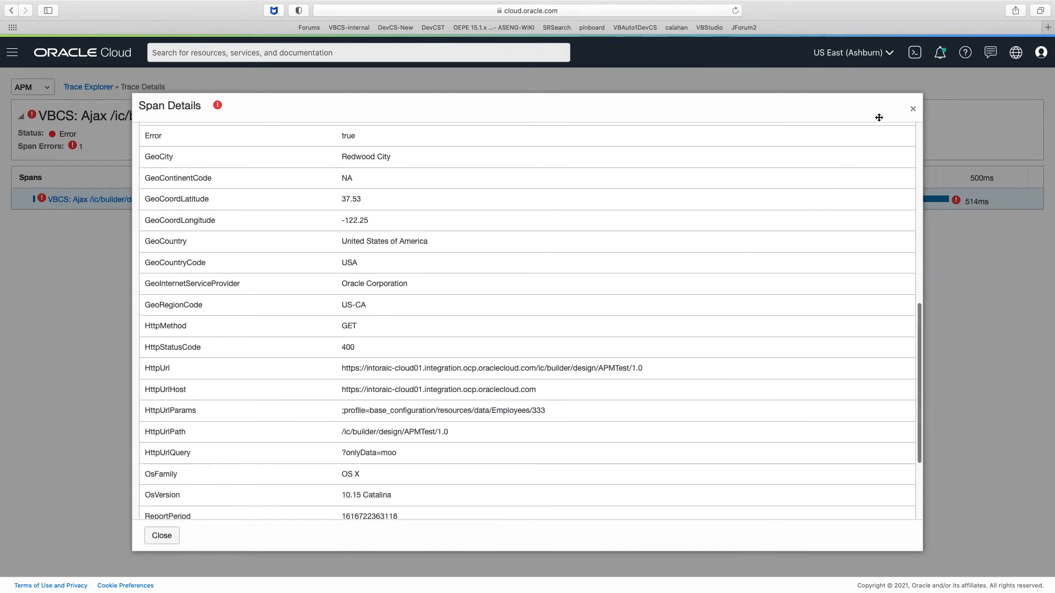
click(911, 110)
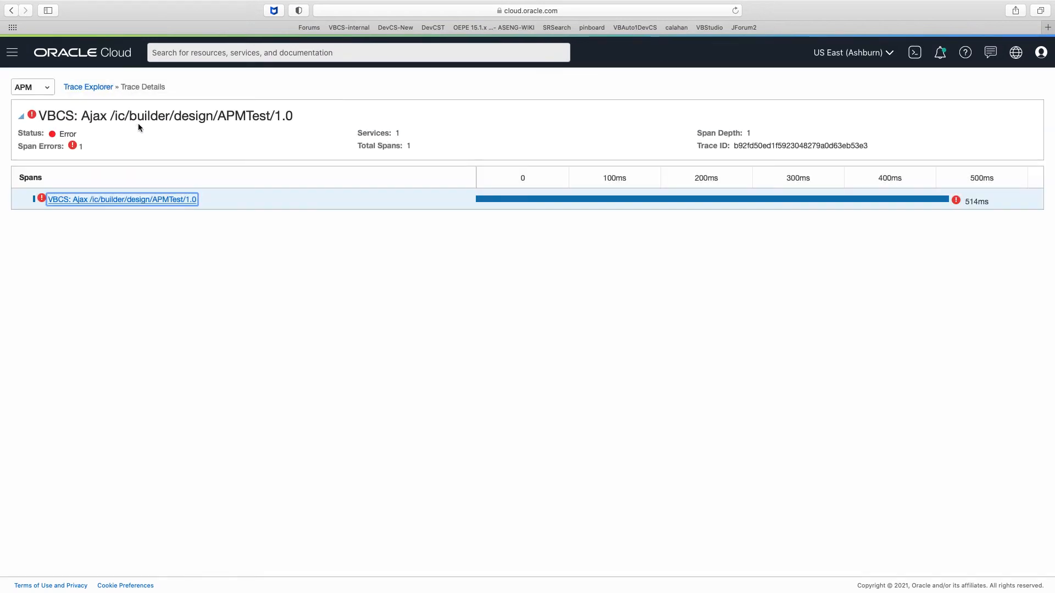
- Return to Trace Explorer, remove the Error='true' condition from the query, and run it
click(75, 87)
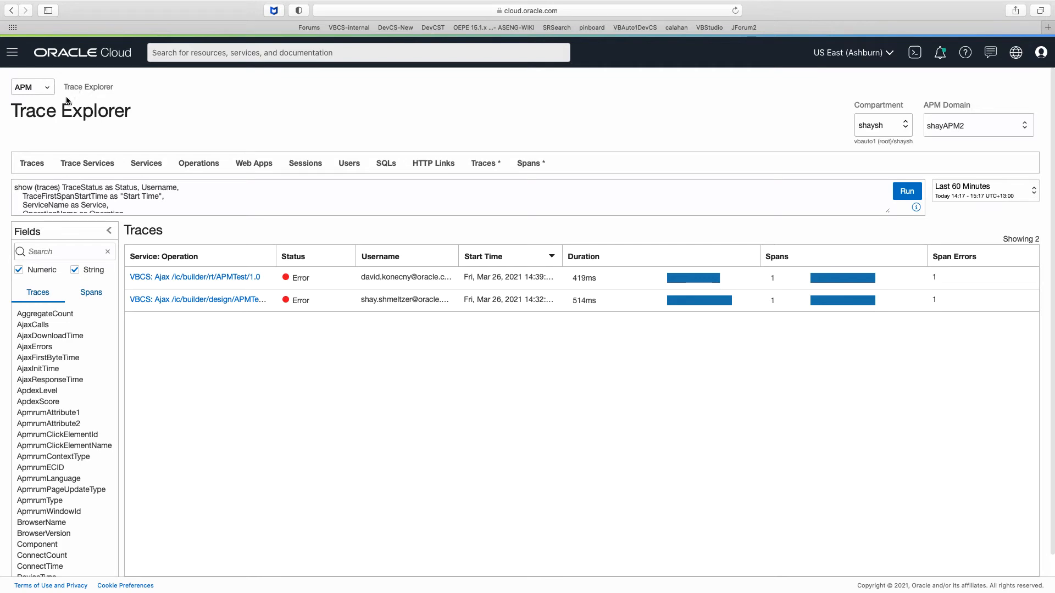
scroll(181, 203, down, 5)
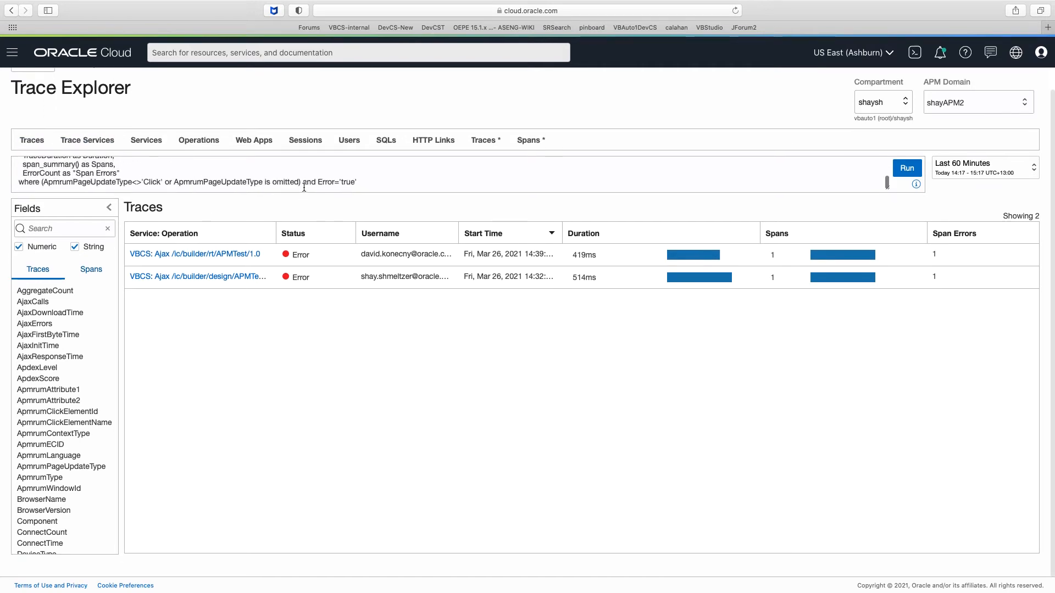
drag(303, 182, 357, 182)
key(BackSpace)
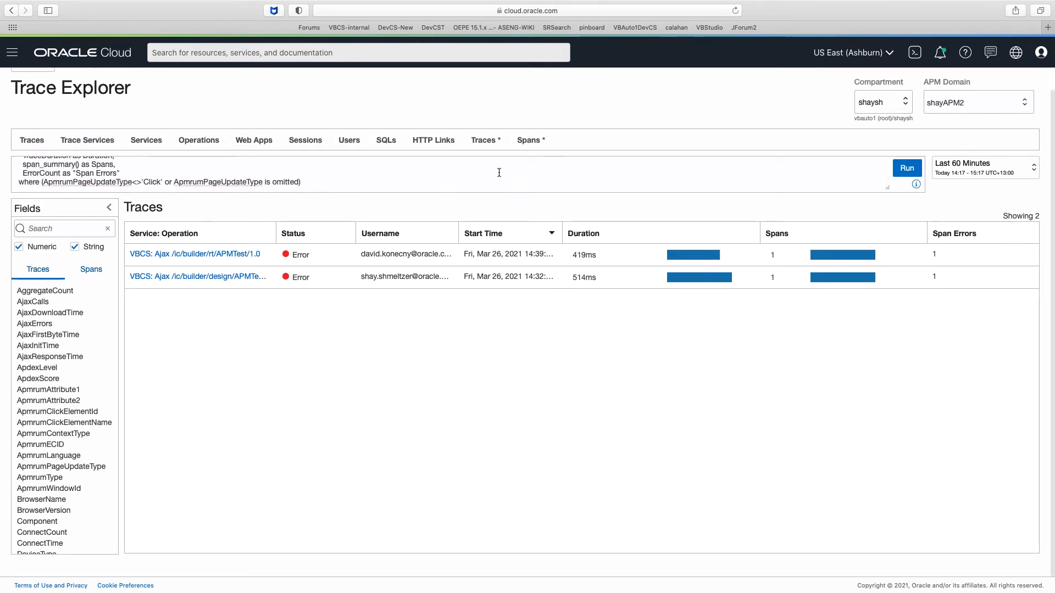
click(906, 168)
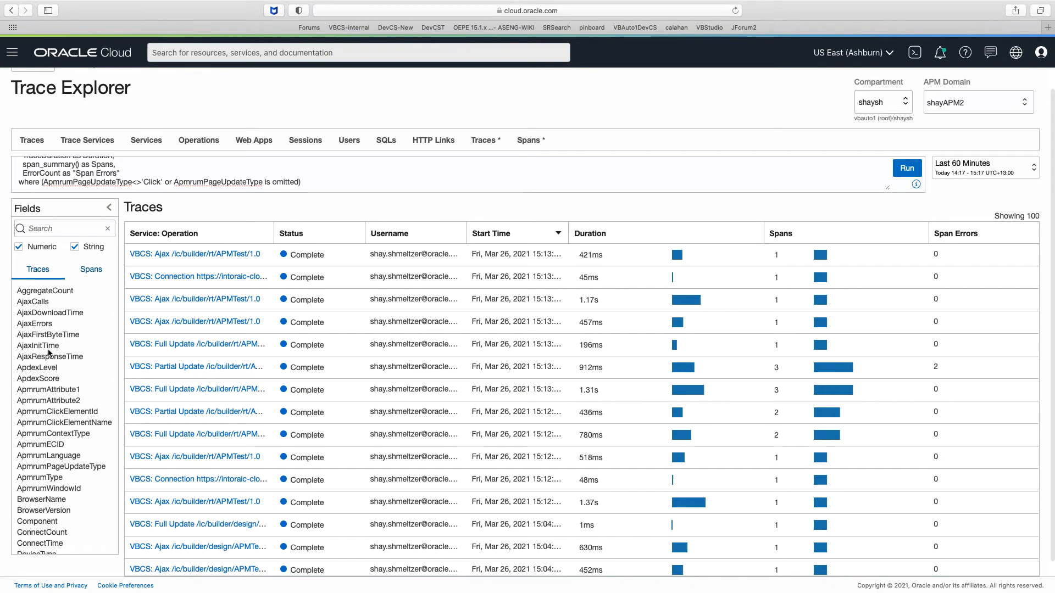
- Add the ApmrumAttribute2 field as "page" after Username in the query and run it
double_click(48, 401)
key(ctrl+c)
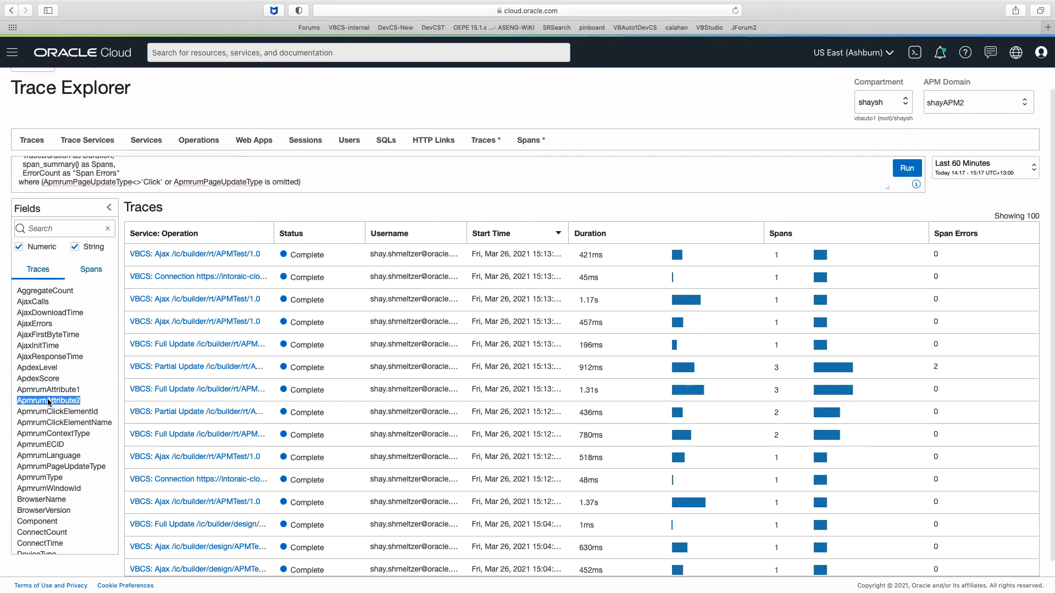
scroll(138, 252, up, 5)
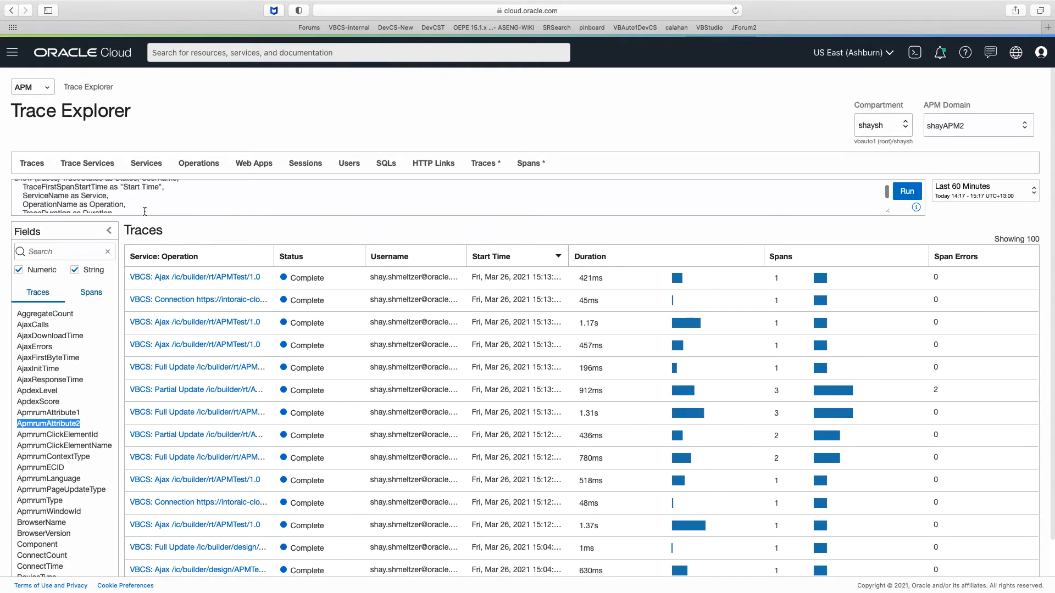
click(181, 188)
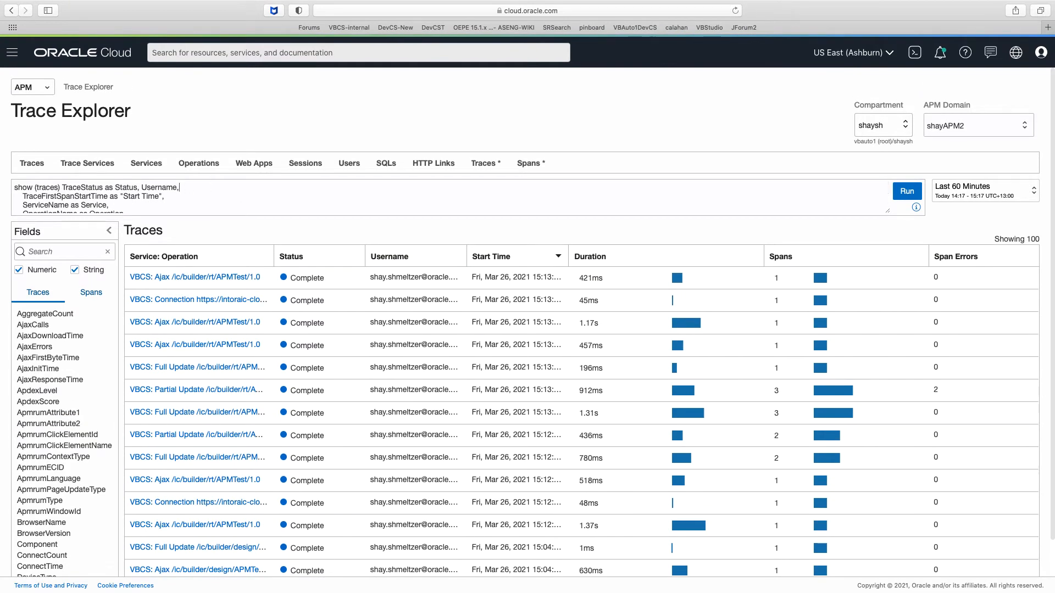
key(ctrl+v)
text(as "page")
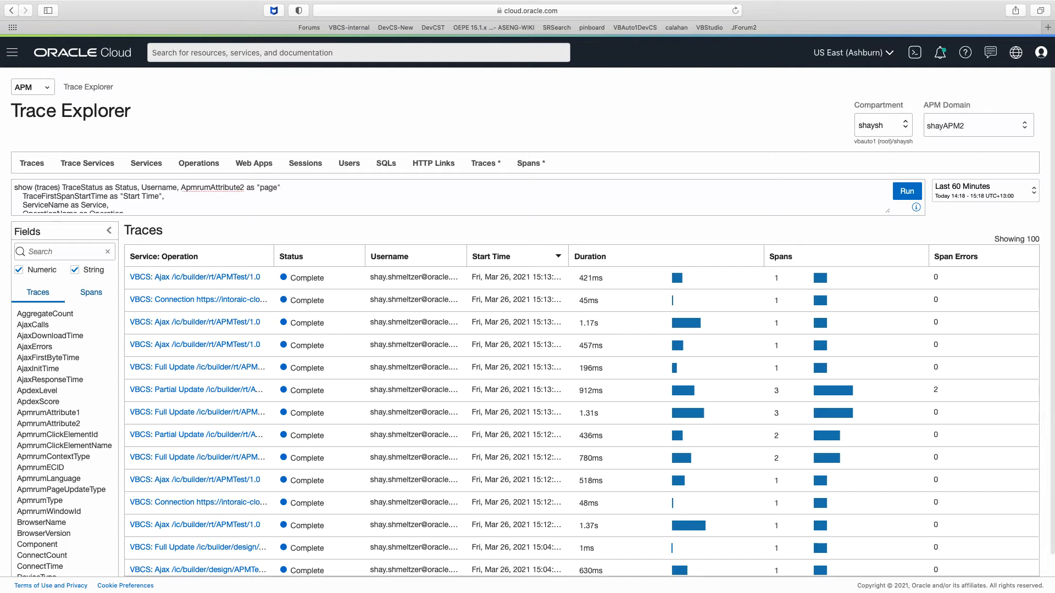
click(905, 193)
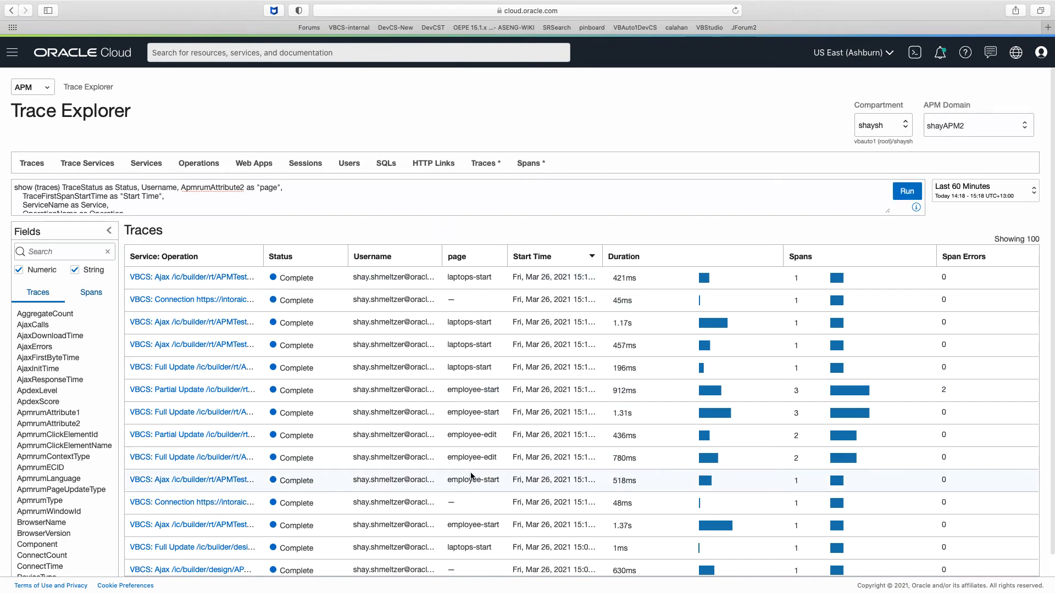
- Open the 780ms employee-edit Full Update trace, examine the URL parameters and query fields in its Ajax span details, and close the details
scroll(471, 476, down, 10)
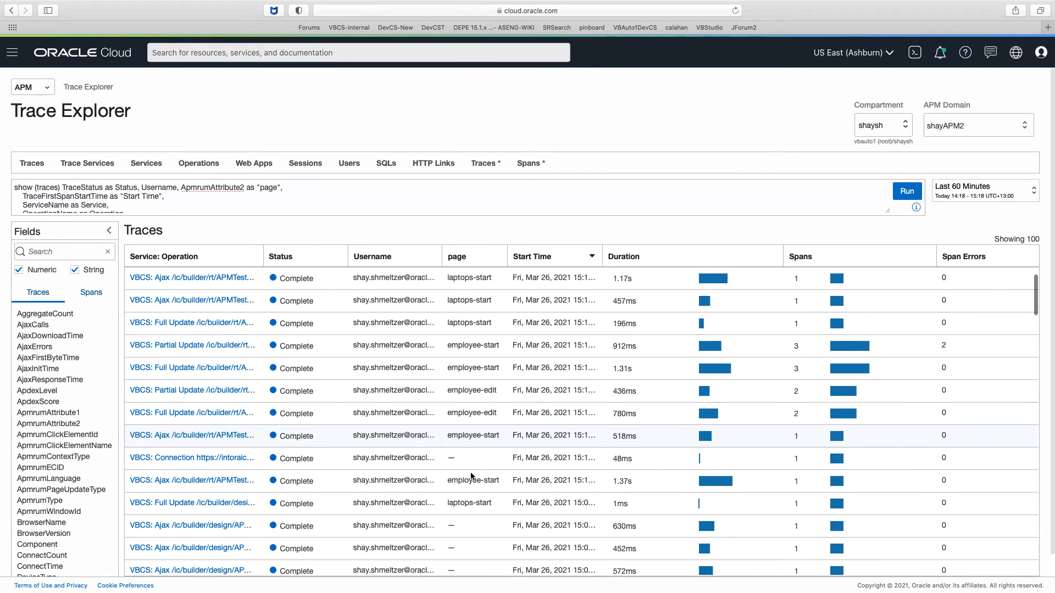
scroll(471, 475, up, 10)
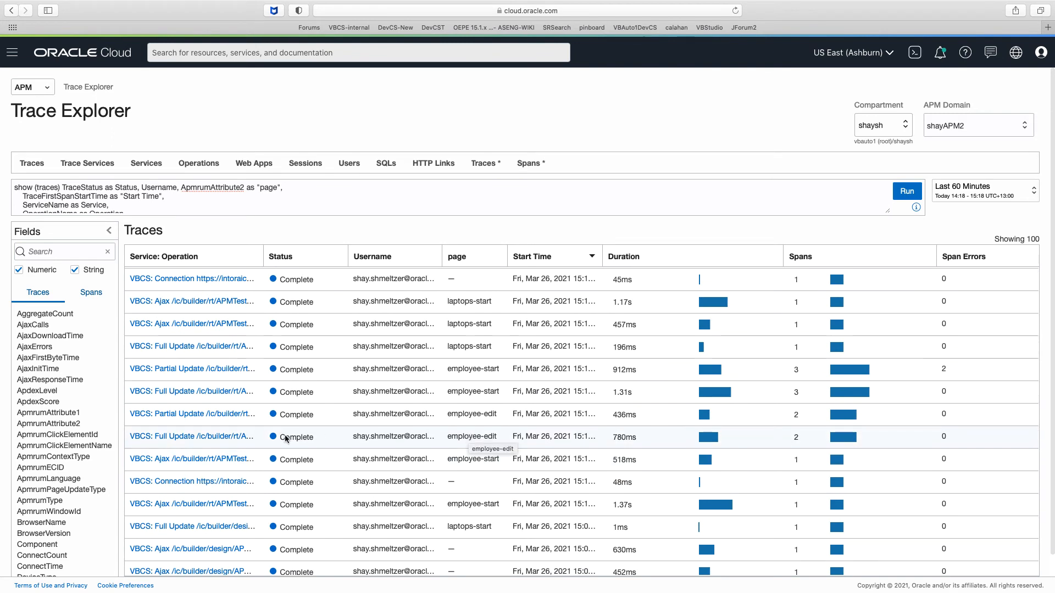
click(225, 437)
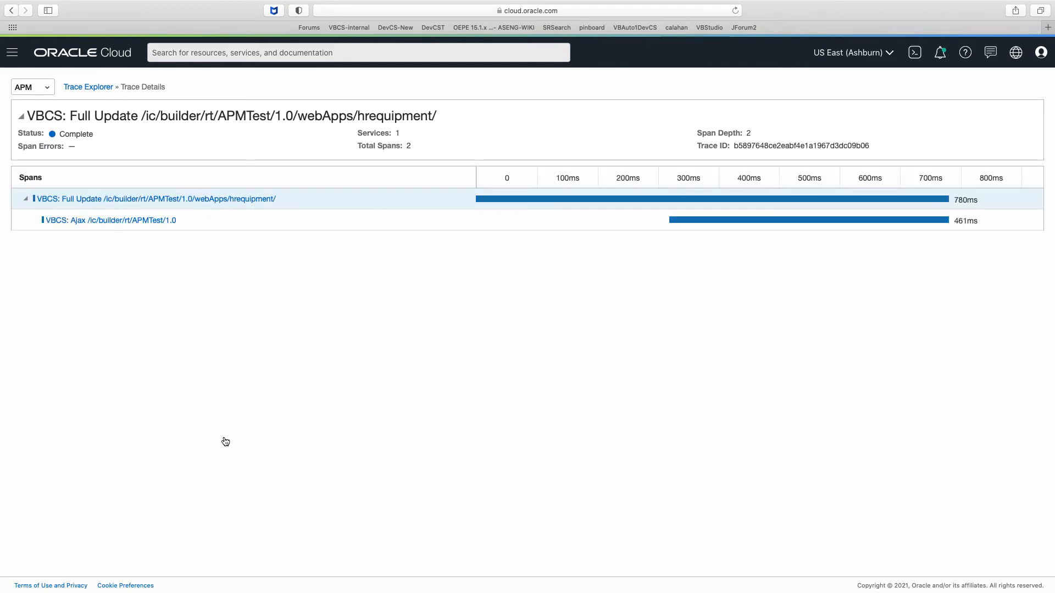
click(156, 221)
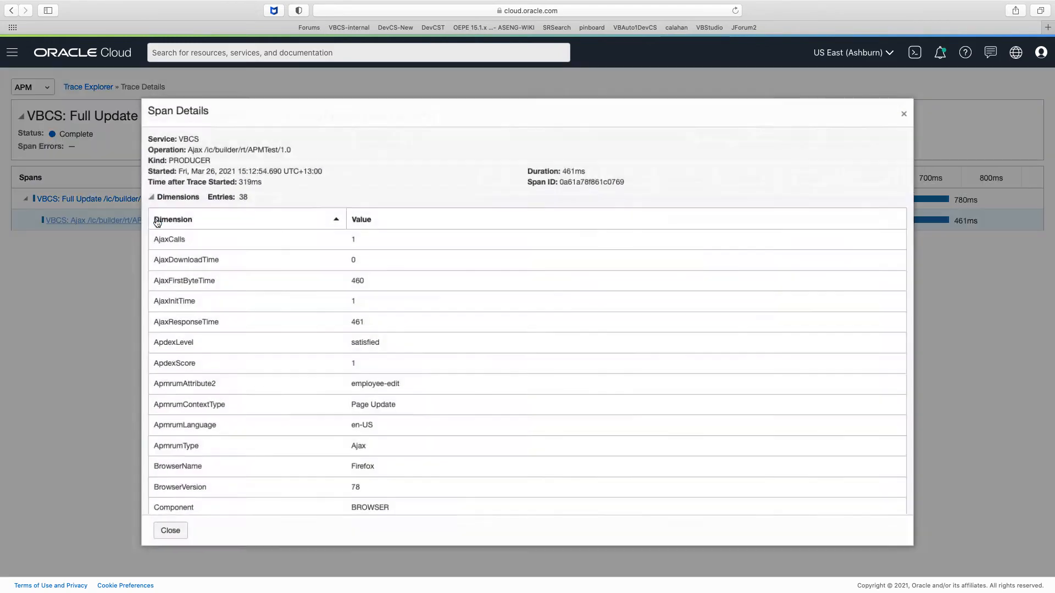
scroll(466, 365, down, 15)
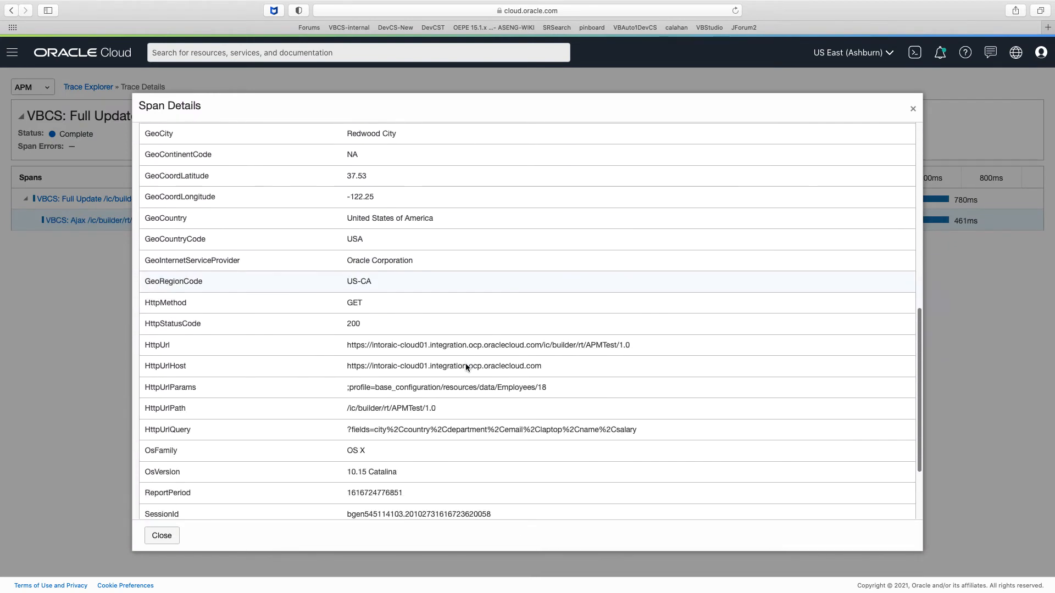
scroll(465, 365, down, 3)
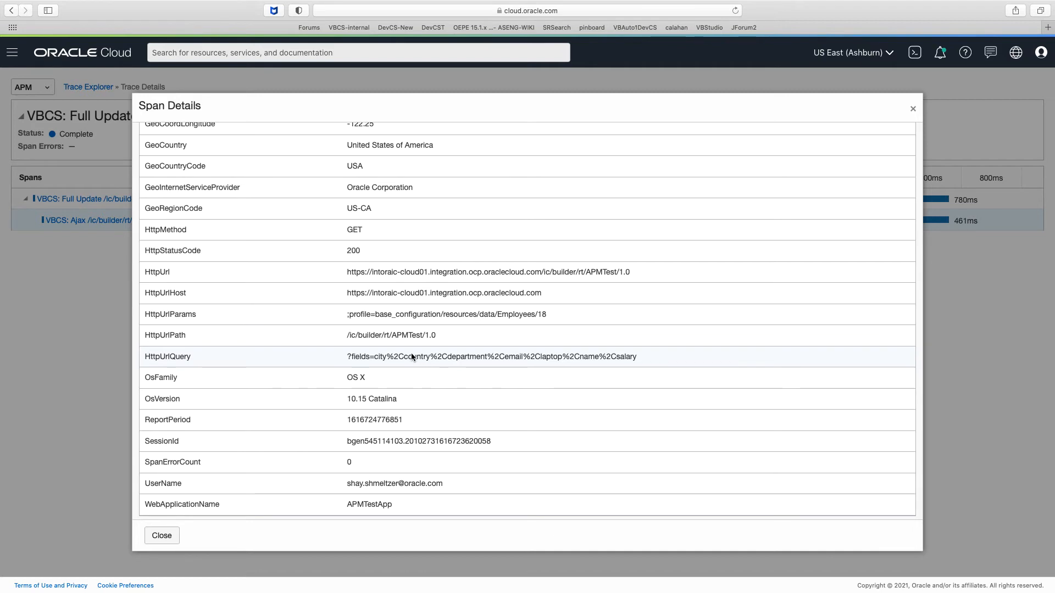
drag(412, 357, 612, 359)
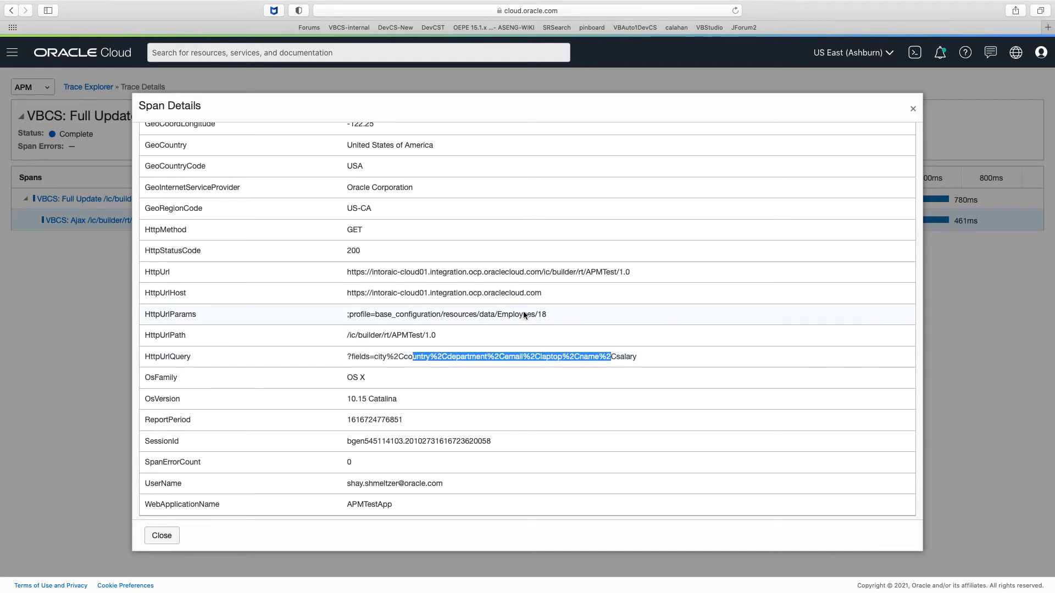
click(912, 108)
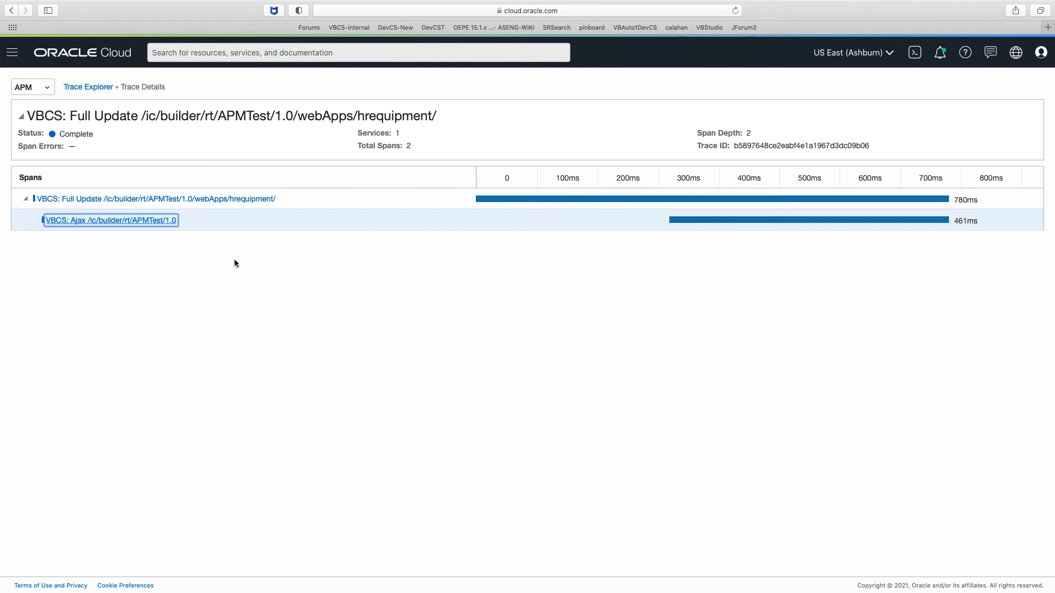
- Return to Trace Explorer, switch to the Traces * query, and run it grouped by ApmrumType
click(104, 87)
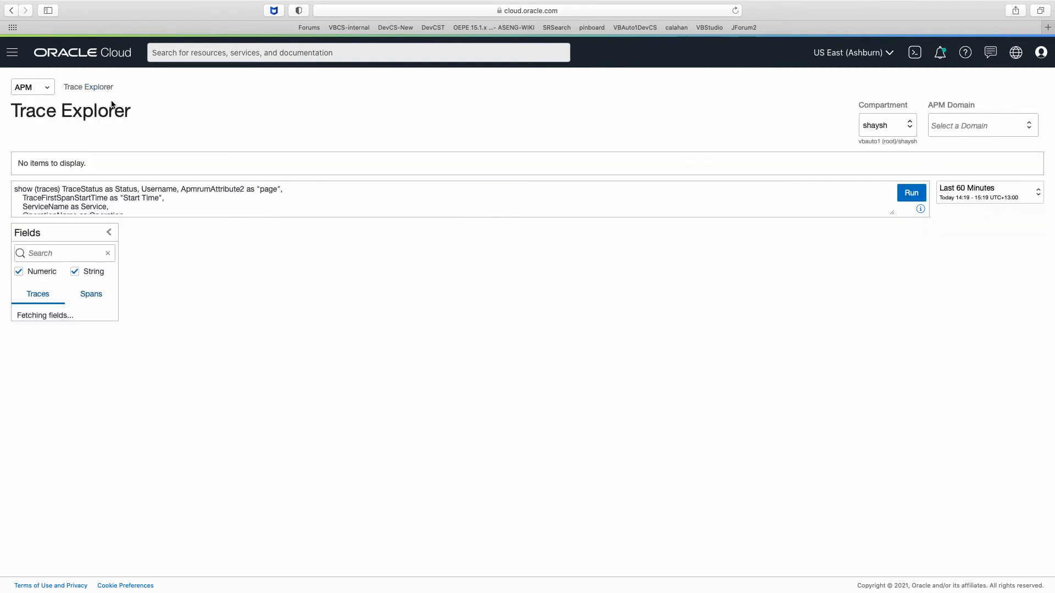
click(496, 165)
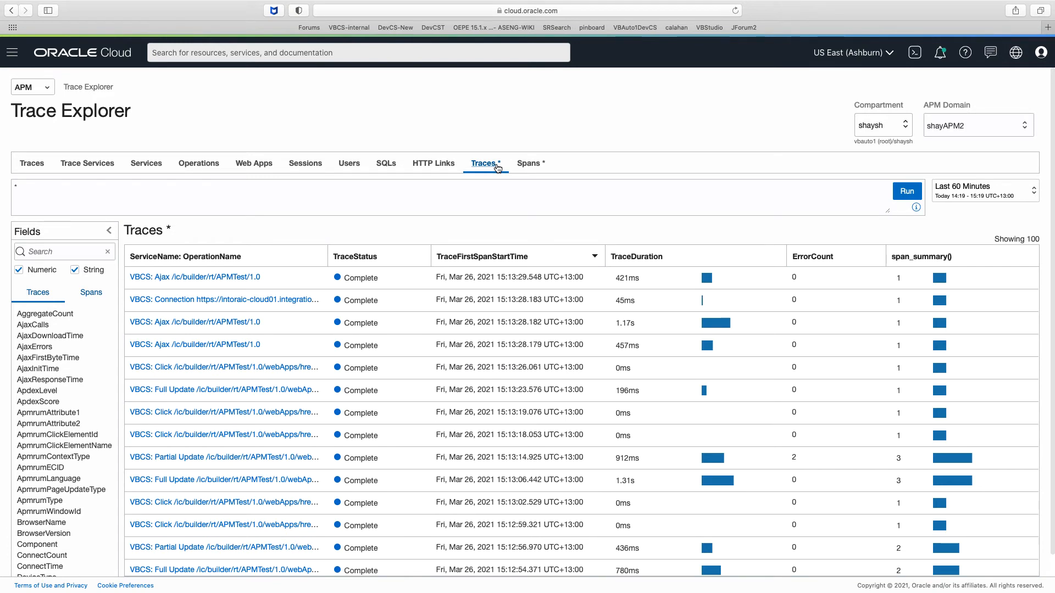
click(234, 198)
text(group by  ApmrumType)
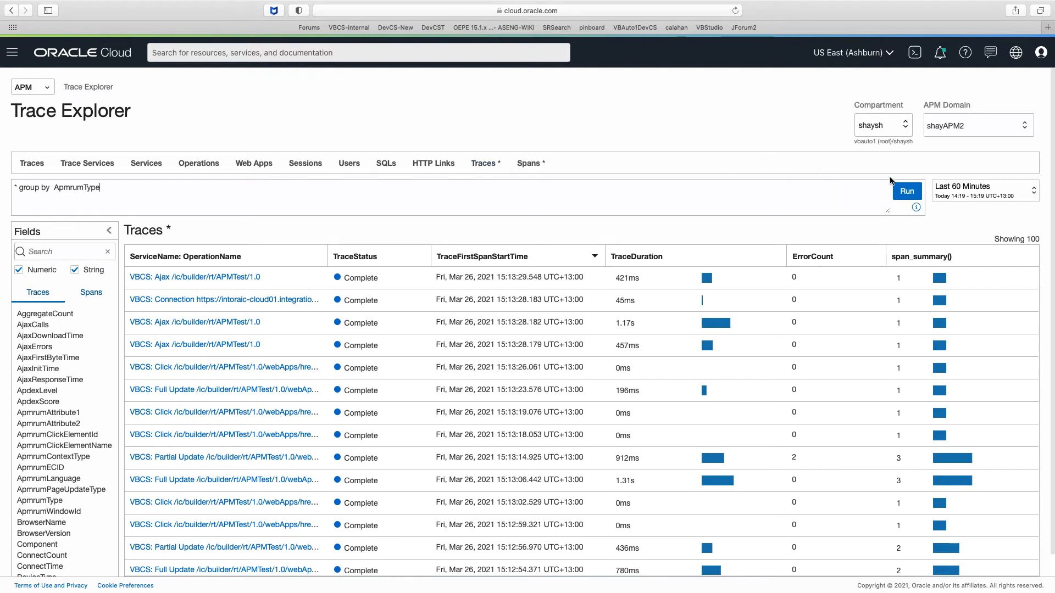
click(905, 191)
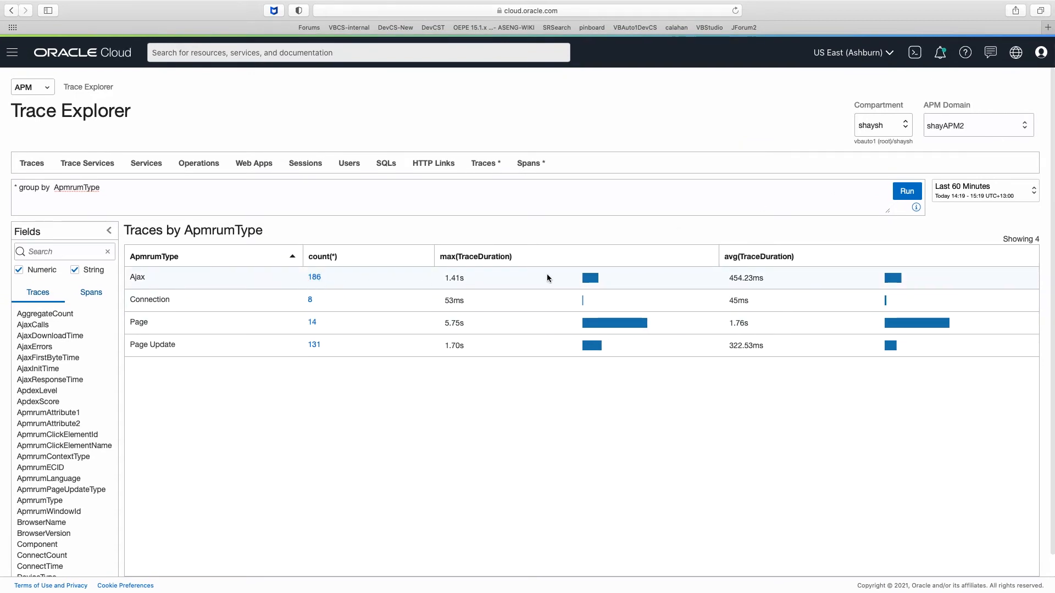
- Change the query's grouping to HttpUrlParams and run it
mouse_move(894, 282)
click(907, 191)
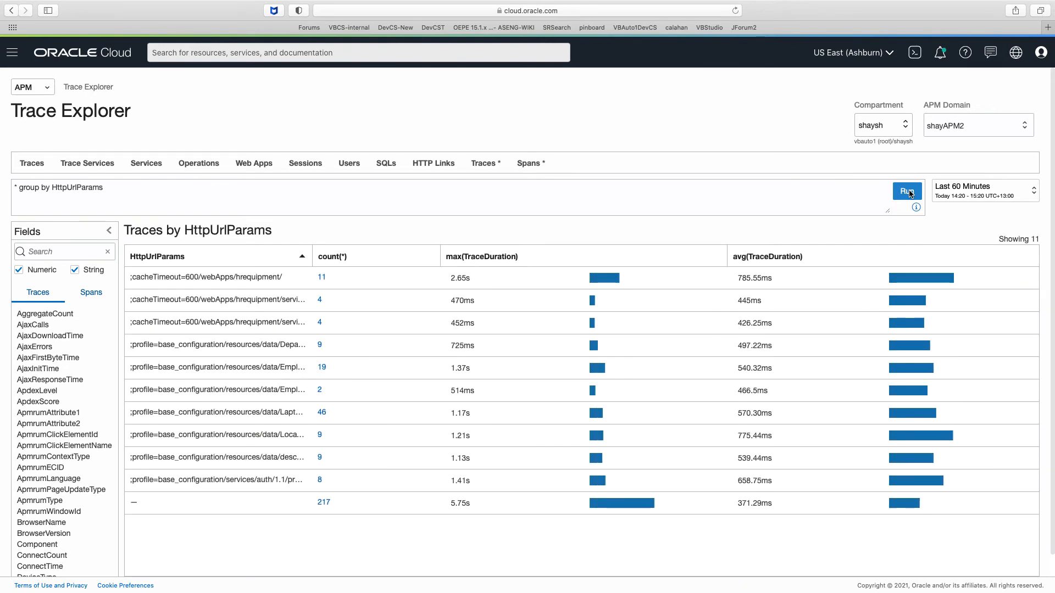
- Resize the HttpUrlParams column of the results table to a width of 480
right_click(245, 251)
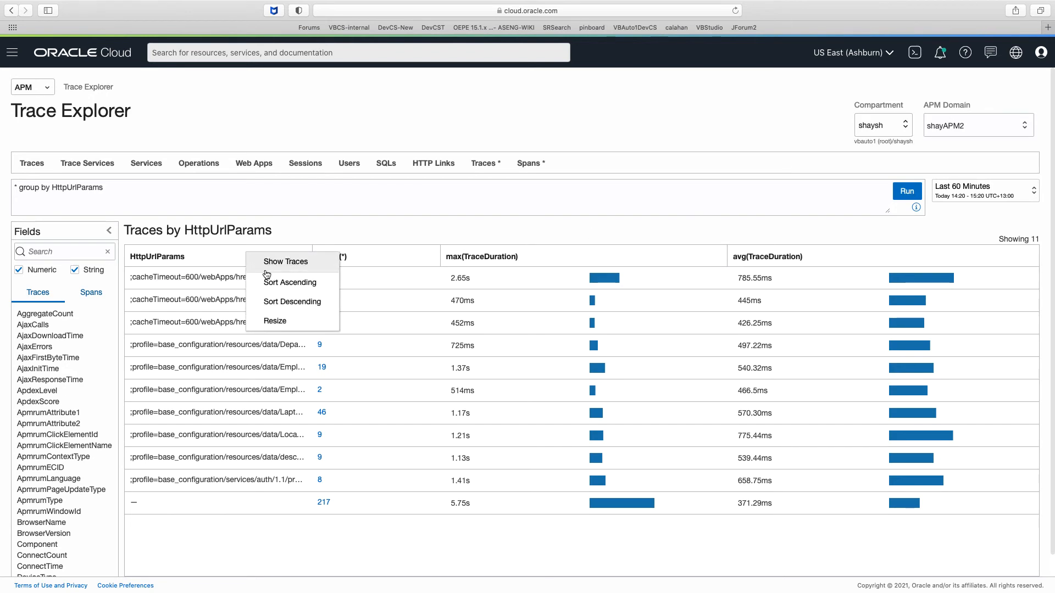
click(275, 321)
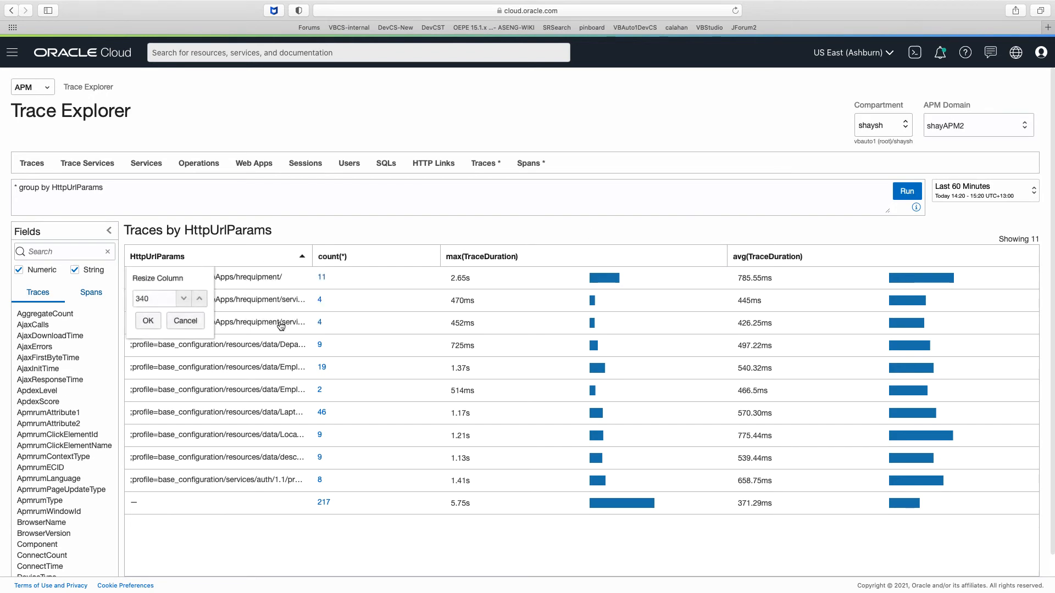
double_click(145, 298)
text(4)
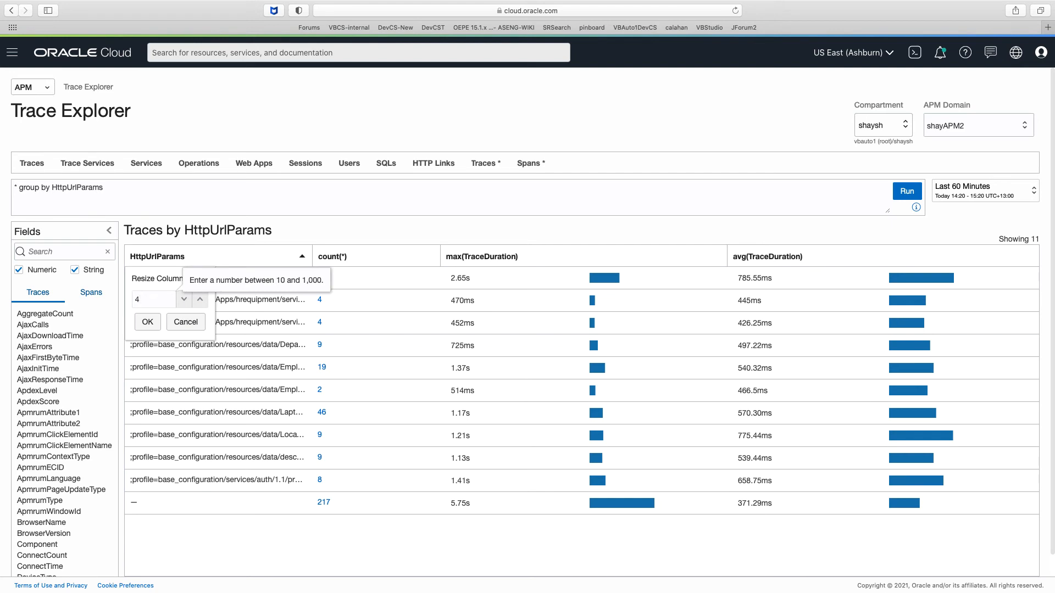
text(80)
click(147, 321)
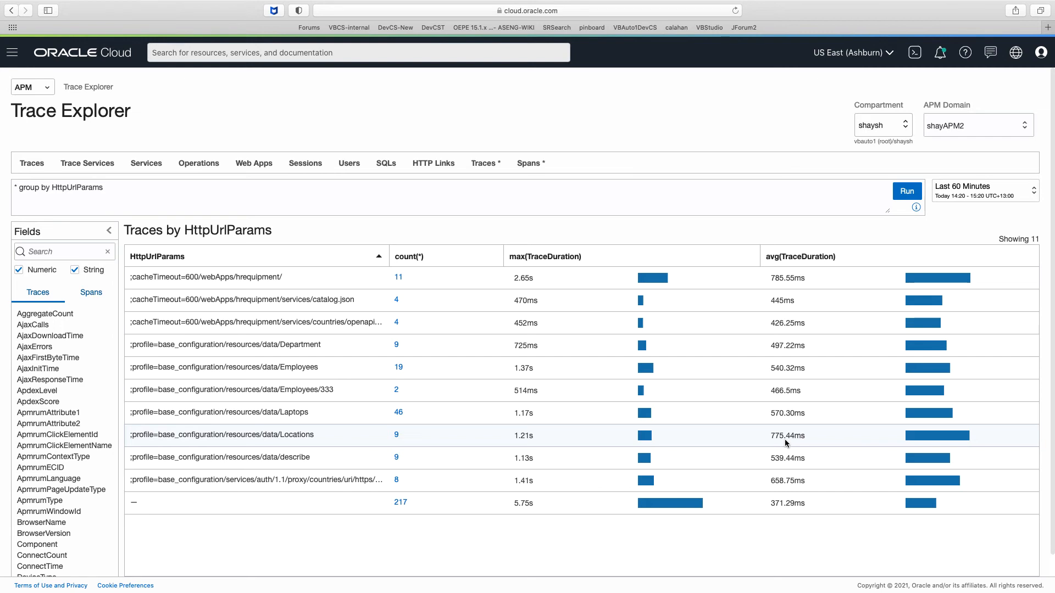
- Run the query "count_distinct(Username), ApmrumAttribute2 group by ApmrumAttribute2", view the distinct usernames behind the locations-start count, and close the list
click(763, 197)
key(super+a)
text(count_distinct(Username), ApmrumAttribute2 group by ApmrumAttribute2)
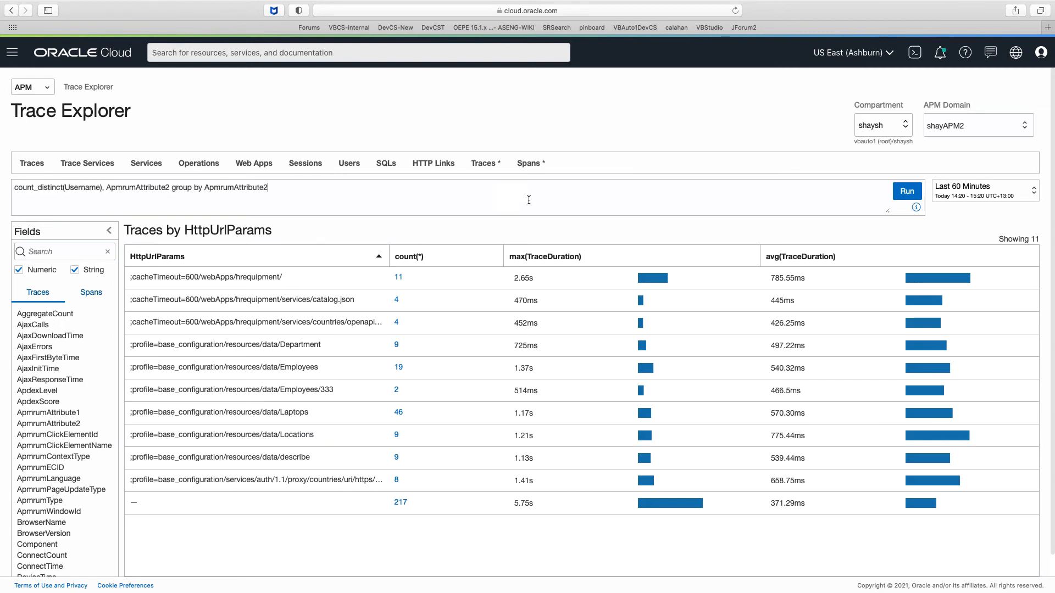
click(912, 193)
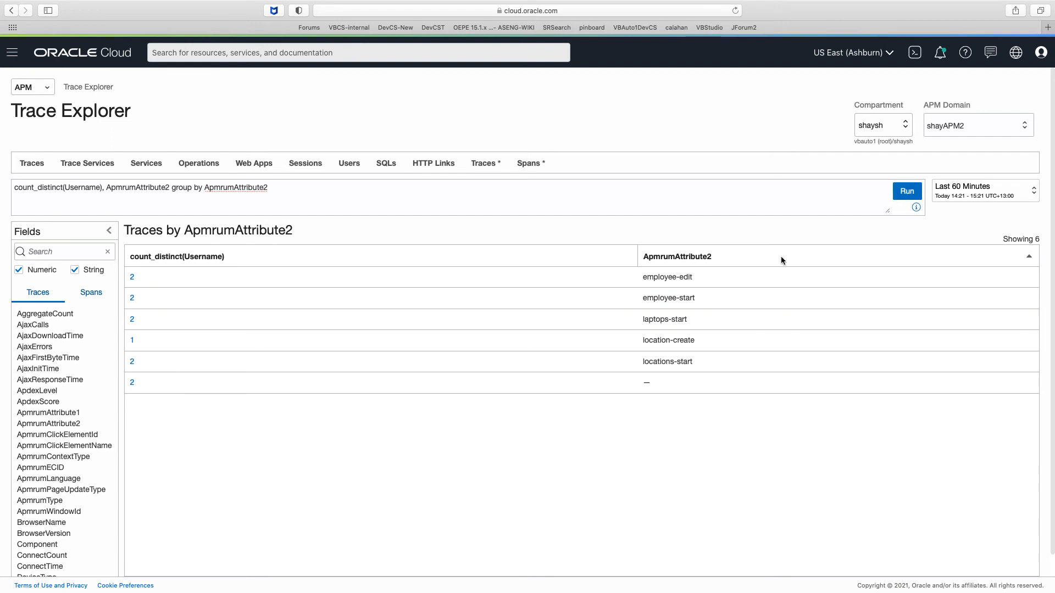
click(132, 362)
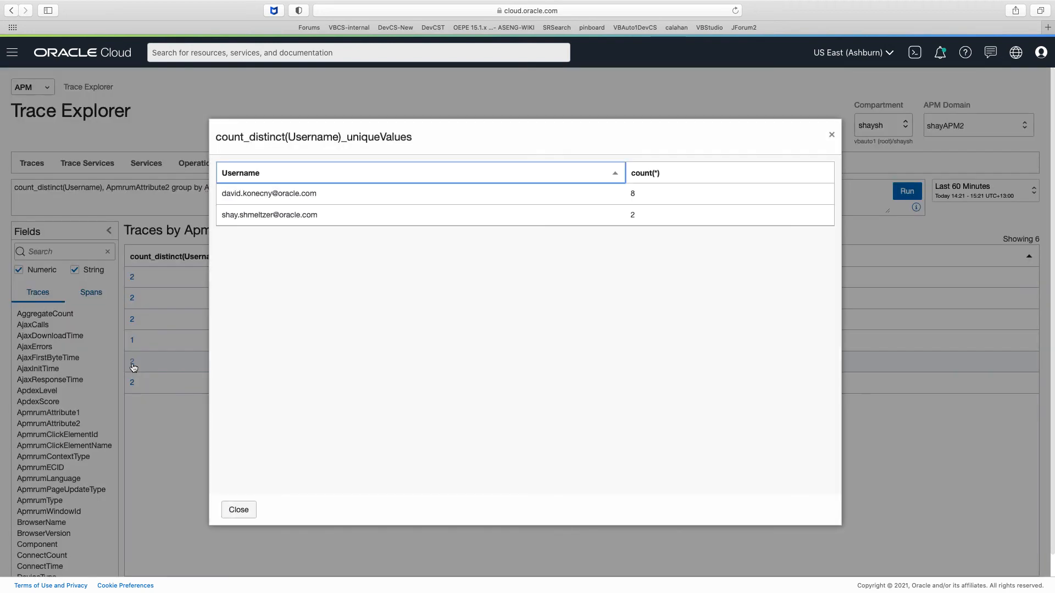
click(830, 134)
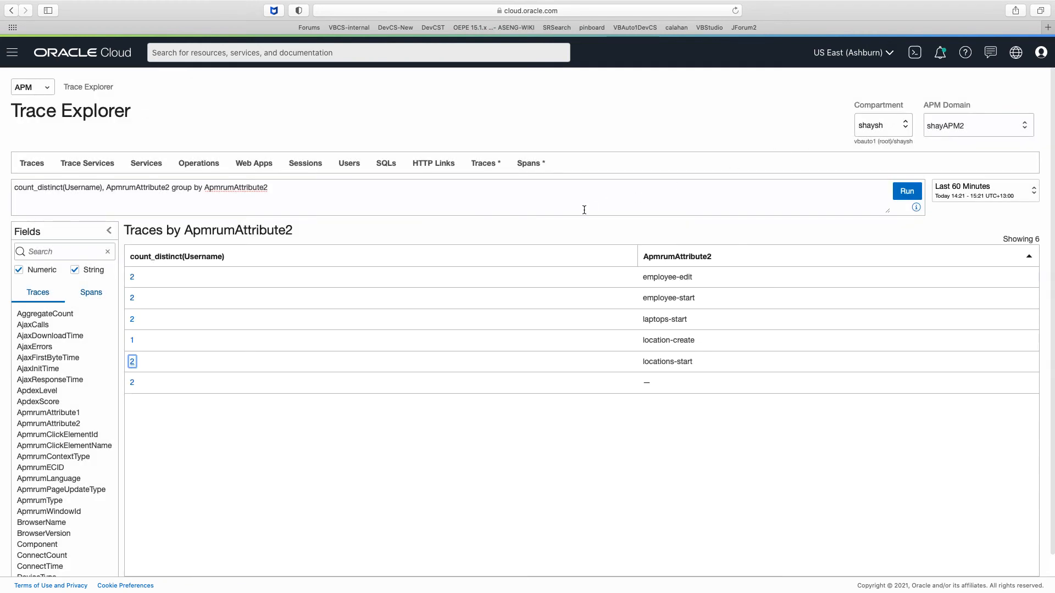
- Switch to Visual Builder, open the hrequipment web app's index.html source, and examine the two APM script blocks in its head section
key(super+Tab)
key(super+Tab)
key(super+Tab)
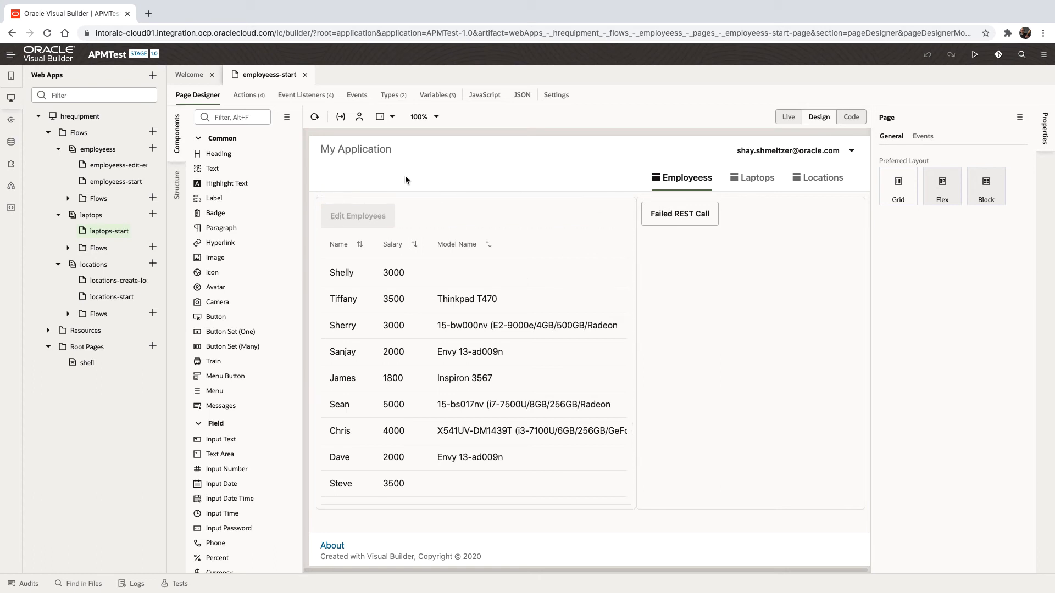
click(11, 209)
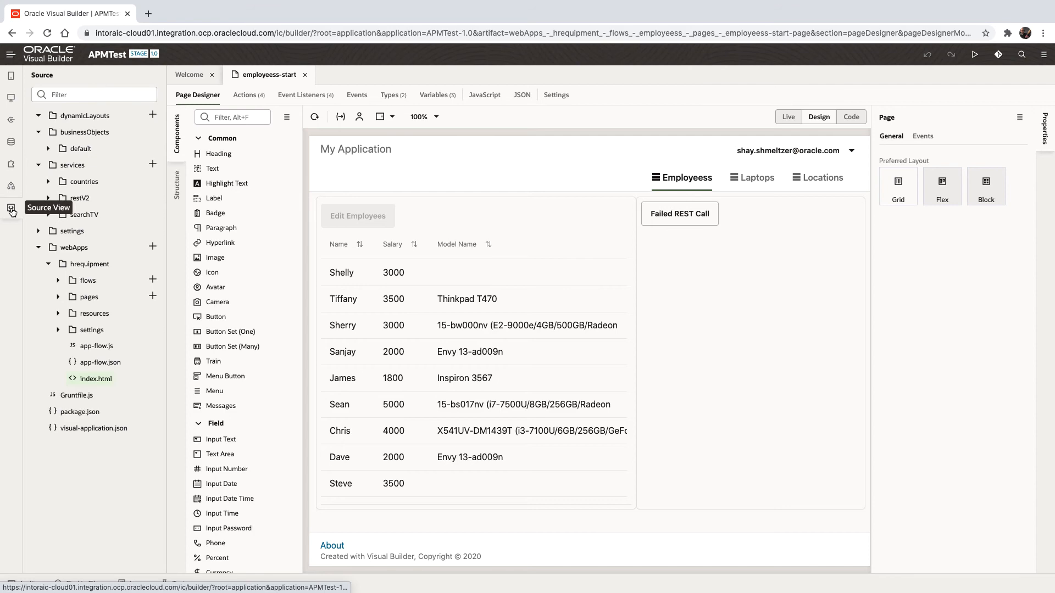
click(85, 379)
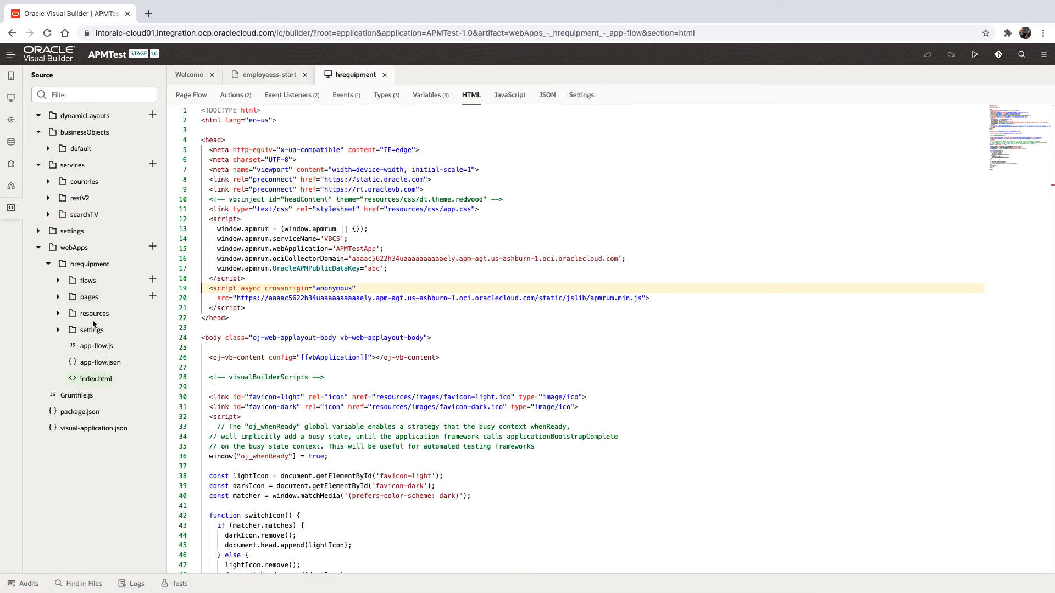
drag(209, 219, 202, 285)
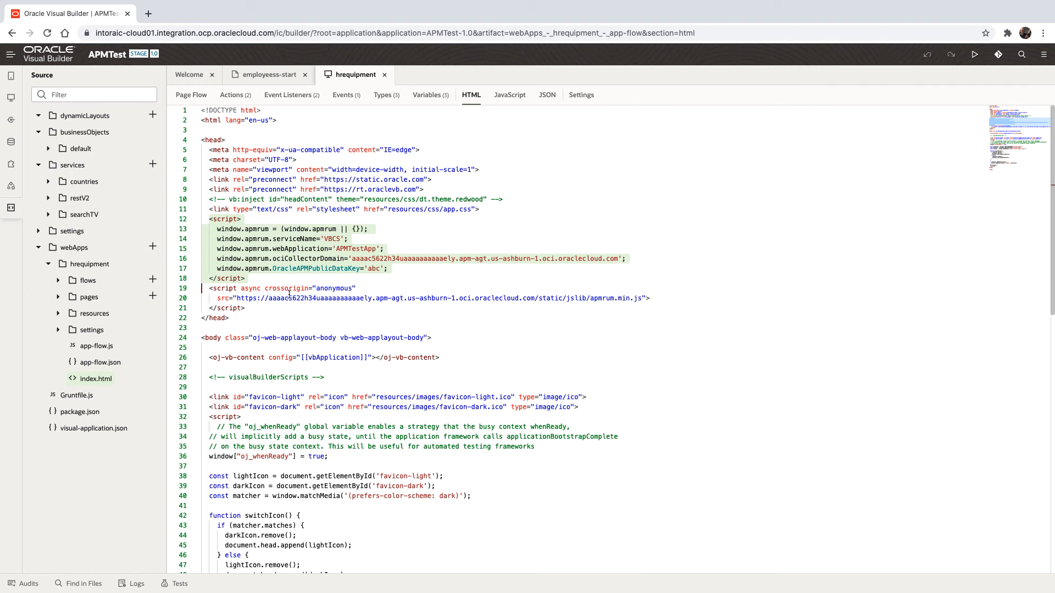
drag(287, 309, 201, 289)
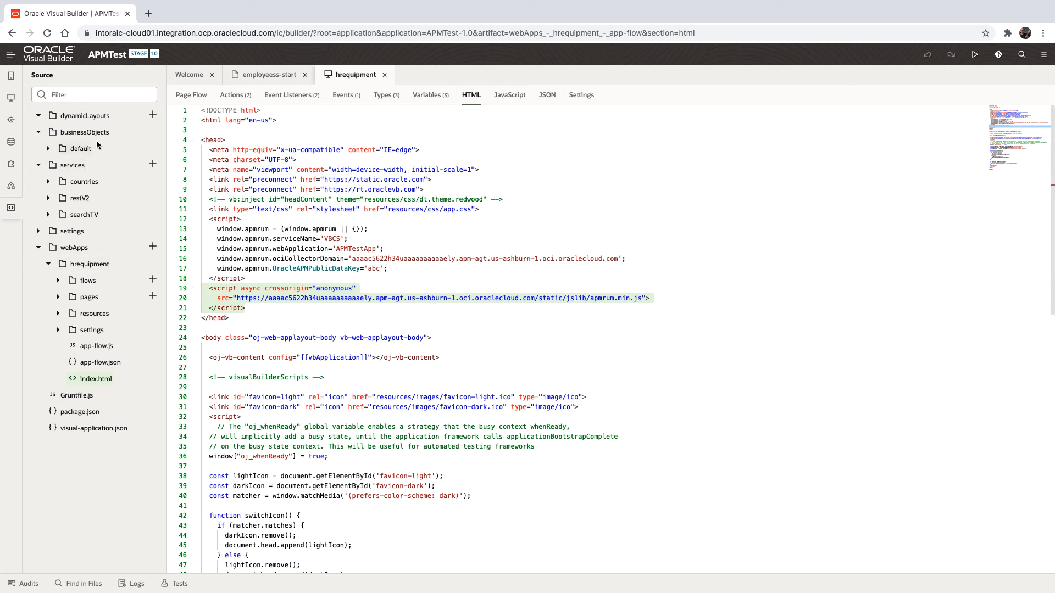
- Open the PopulateLists action chain from the hrequipment app's vbEnter event listener and select its setAPMUser function call
click(12, 100)
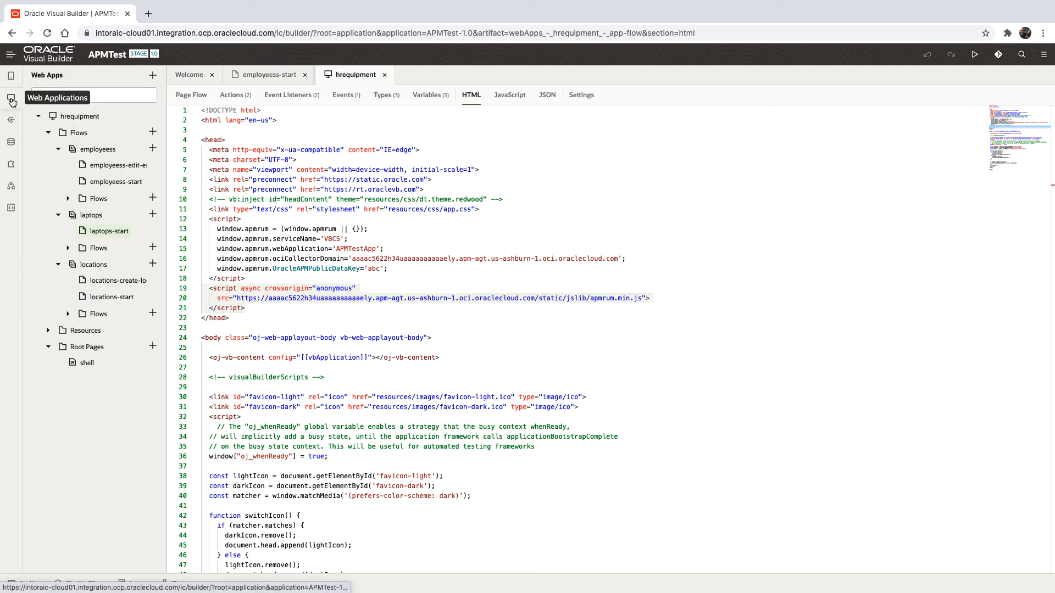
click(302, 98)
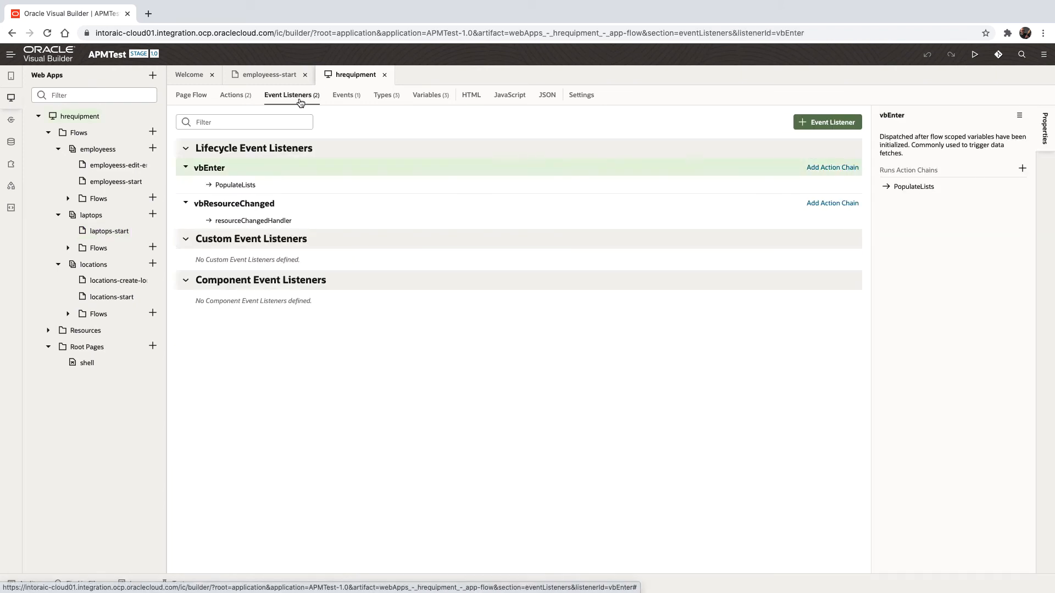
mouse_move(217, 183)
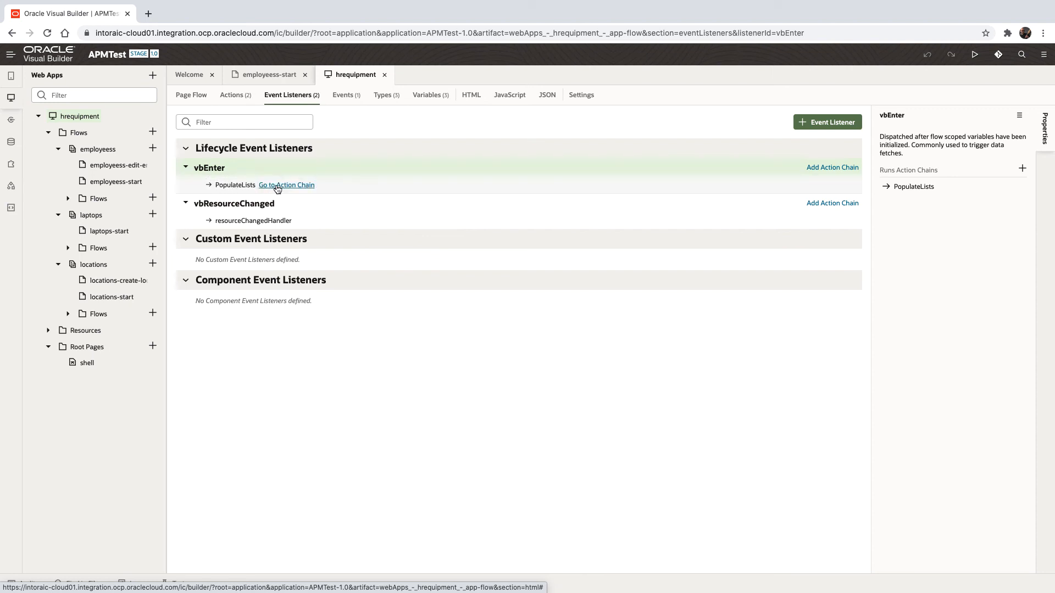
click(276, 186)
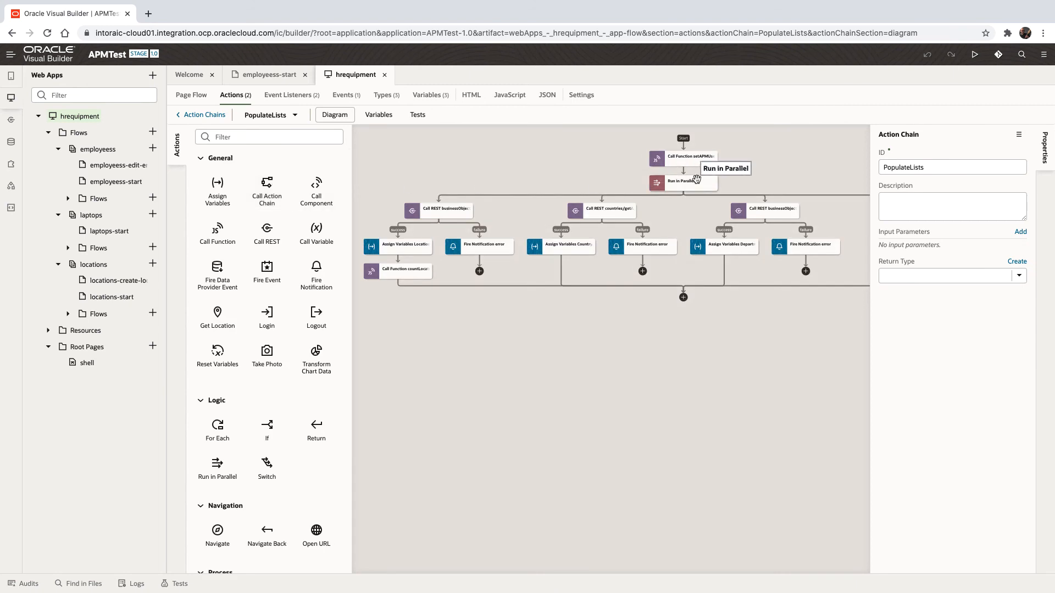
scroll(696, 180, up, 5)
click(671, 283)
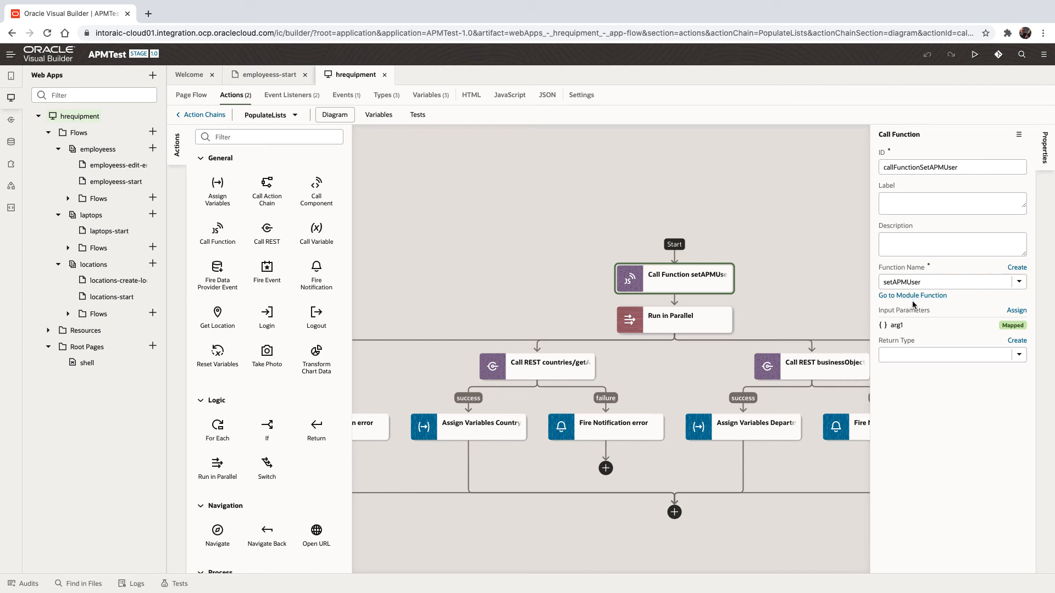
- Examine how the function call's arg1 input parameter is mapped to a source under System user, and close the mapping without saving
click(1010, 327)
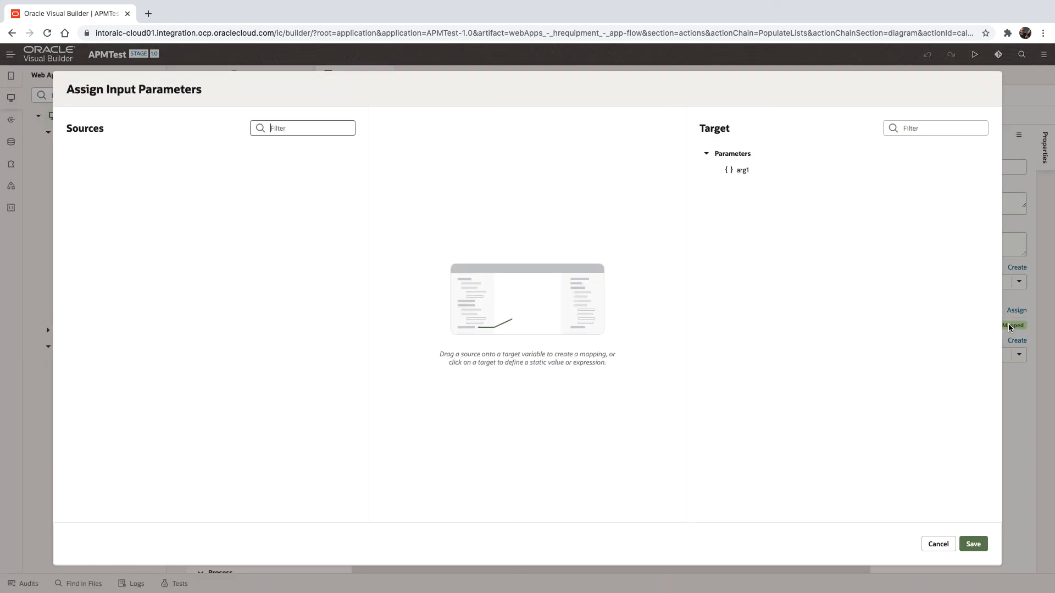
click(747, 172)
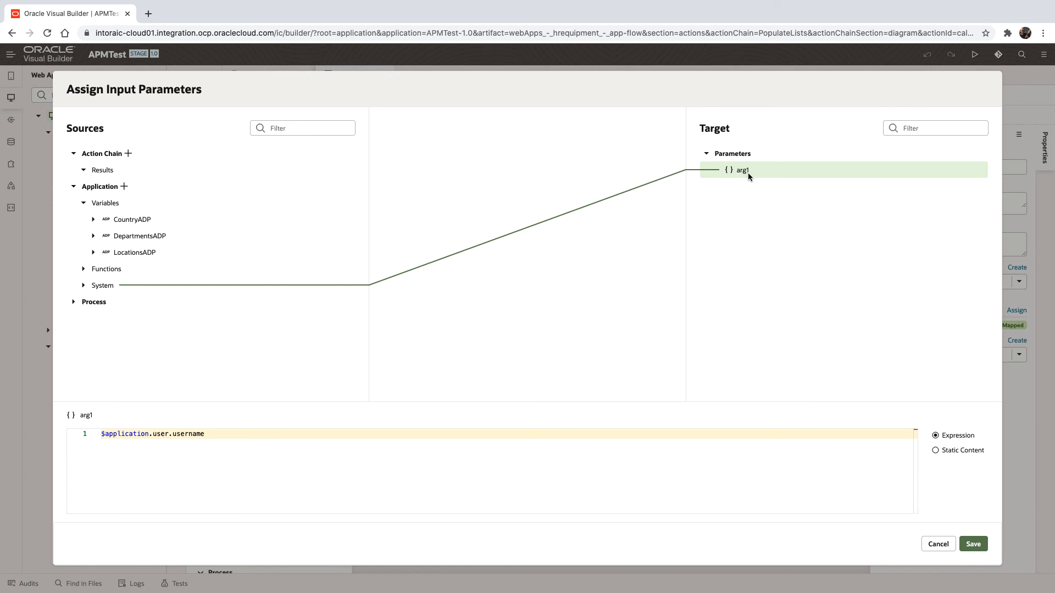
click(83, 286)
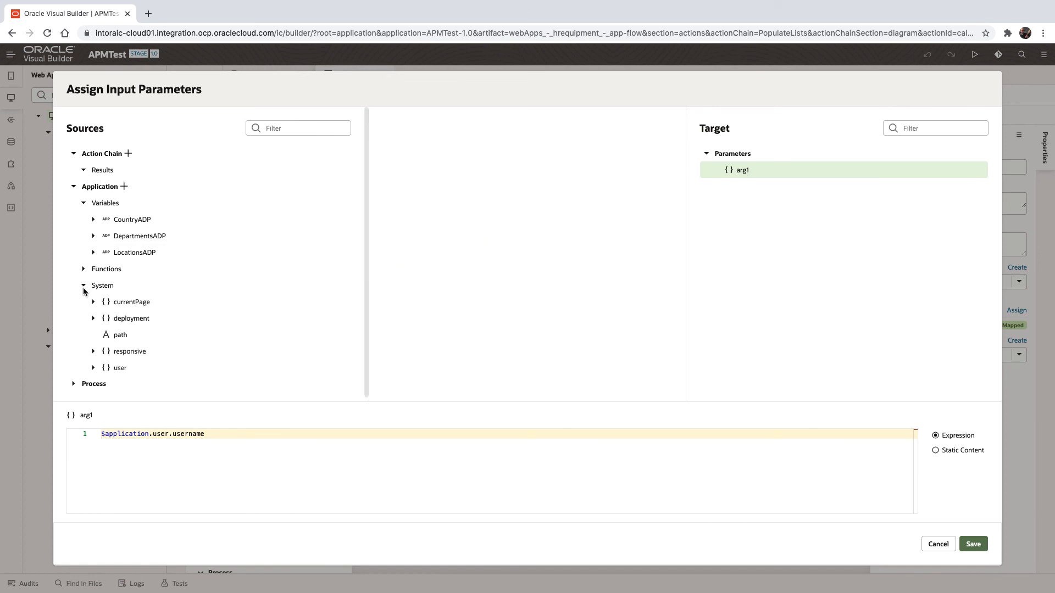
click(93, 368)
scroll(93, 371, down, 1)
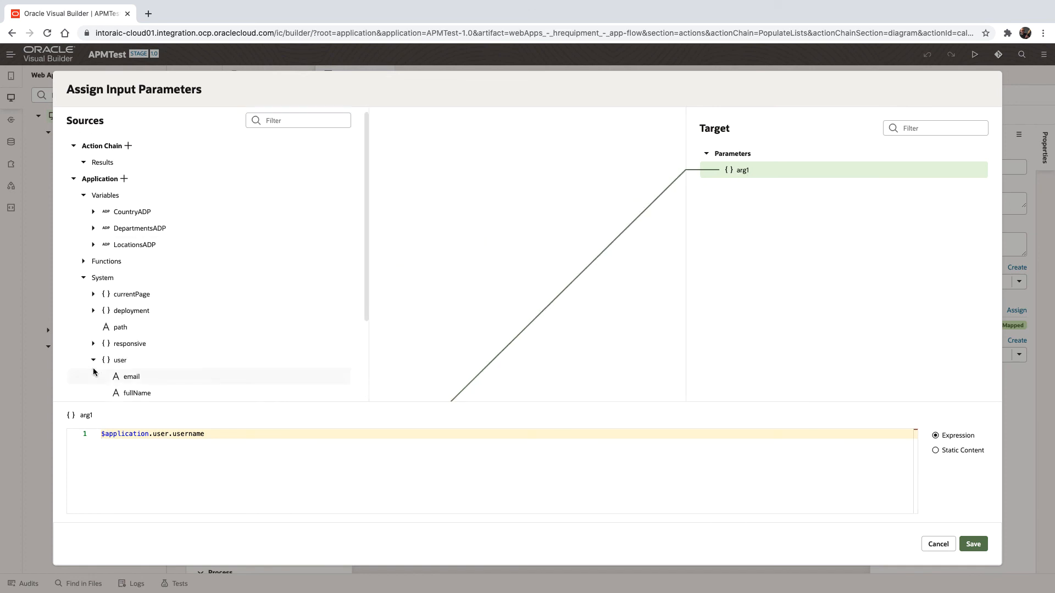
scroll(93, 372, down, 5)
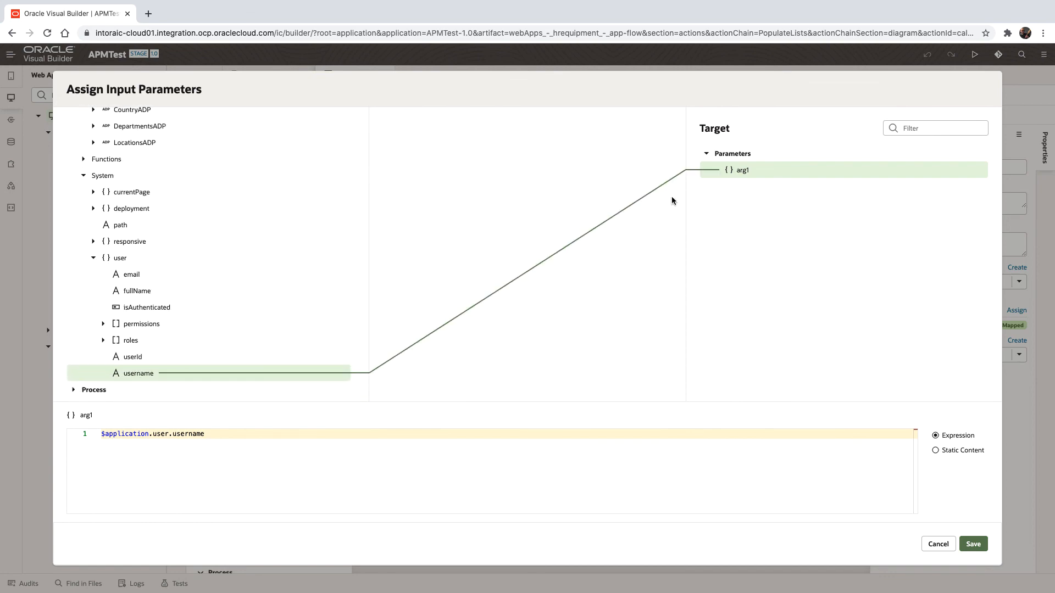
click(937, 543)
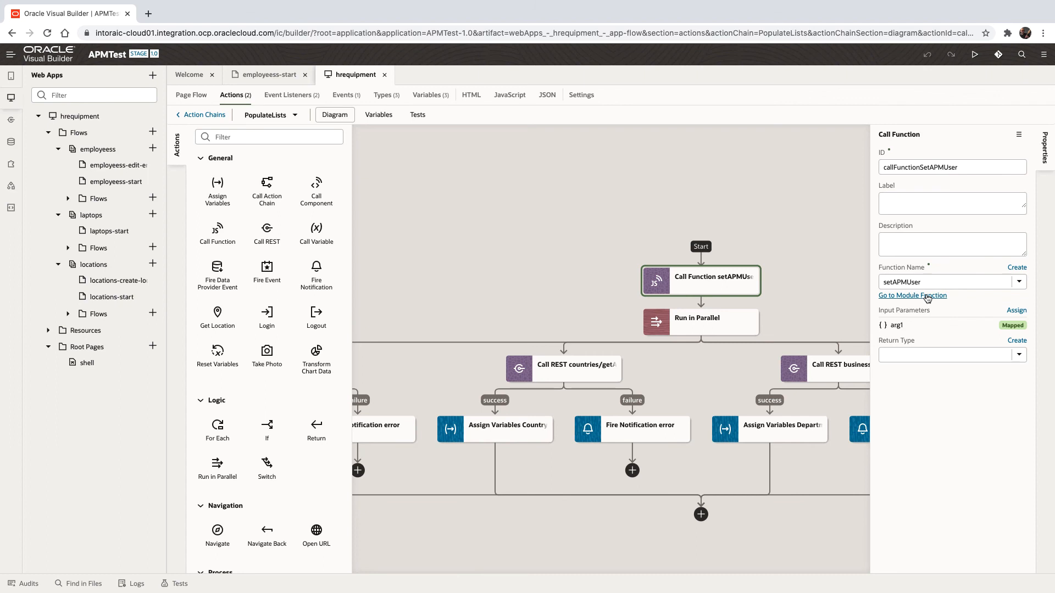
- Open the setAPMUser module function and examine its assignment of window.apmrum.username
click(926, 296)
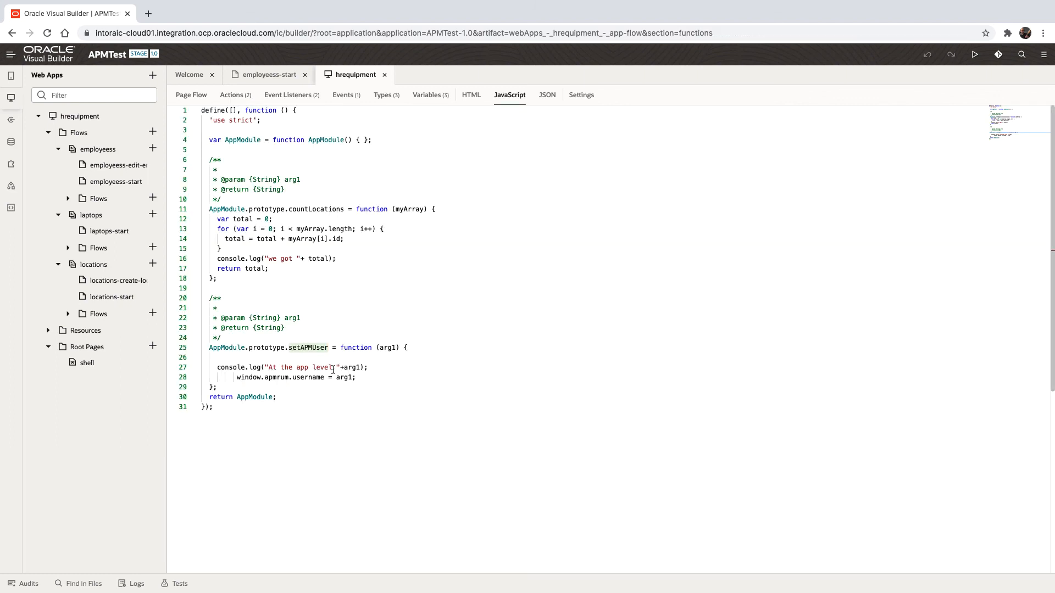
click(313, 377)
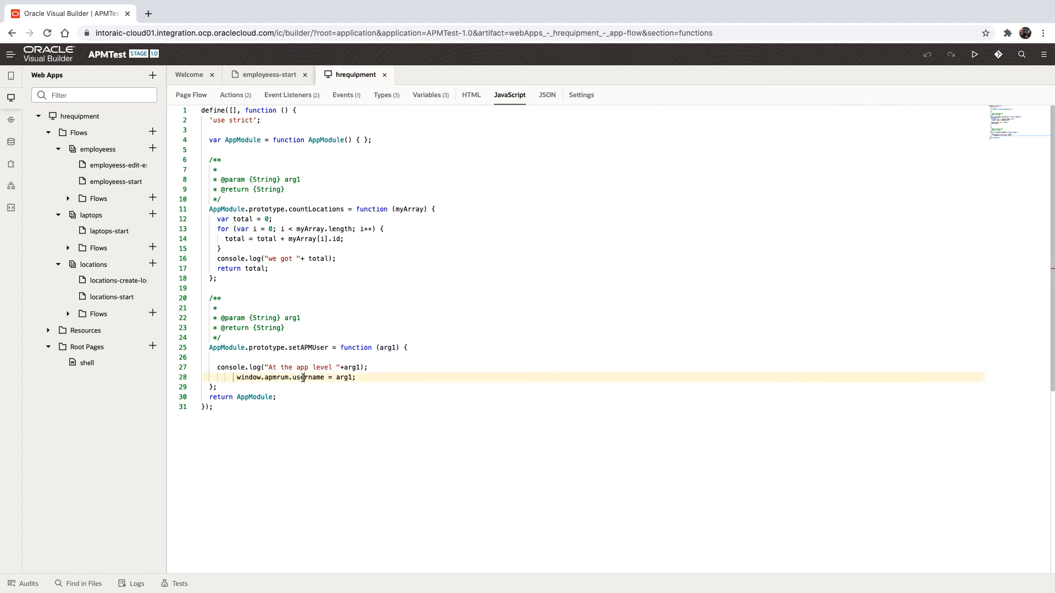
drag(237, 377, 324, 379)
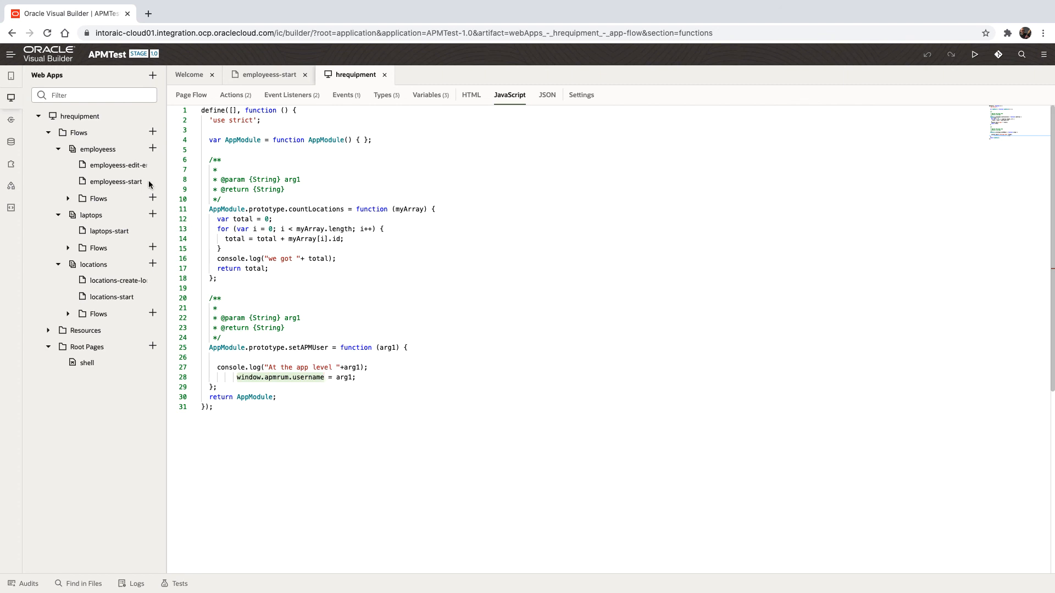
- Open the employee edit page and the laptops-start page and examine the window.apmrum.udfAttribute2 function in each page's JavaScript
click(99, 167)
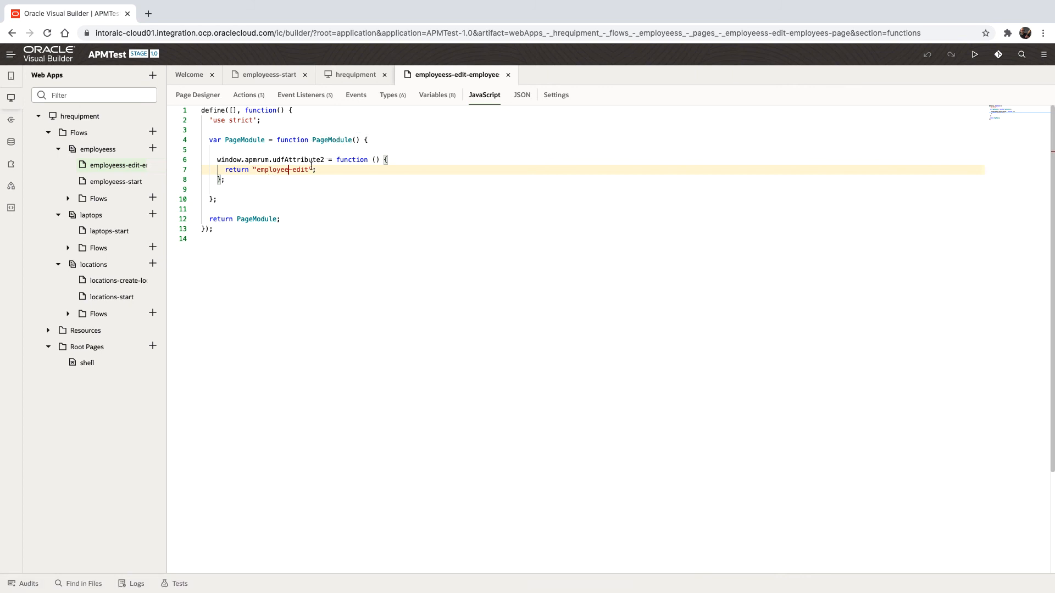
click(288, 170)
click(119, 233)
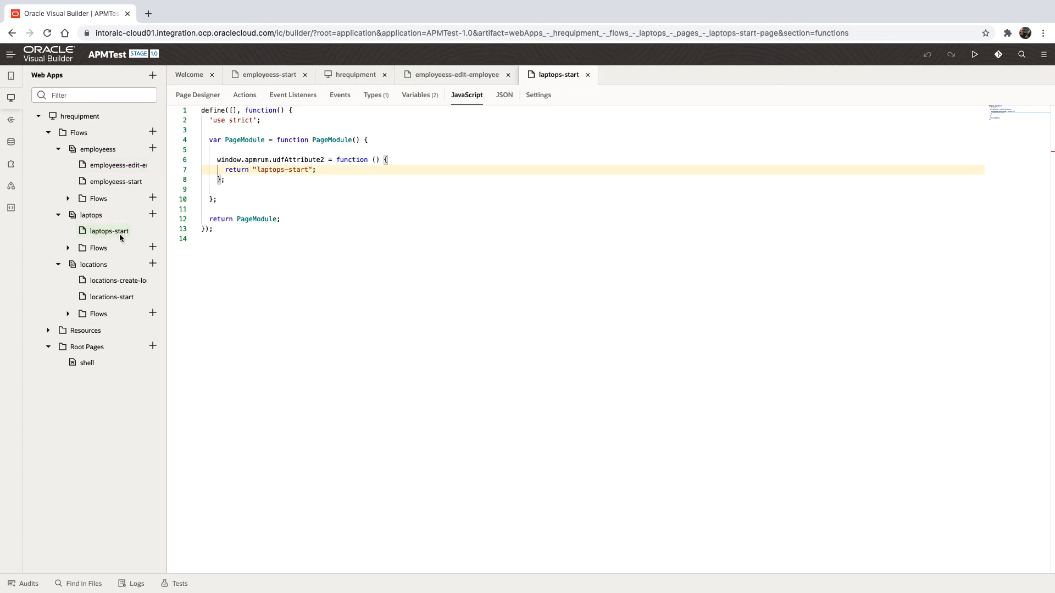
click(282, 170)
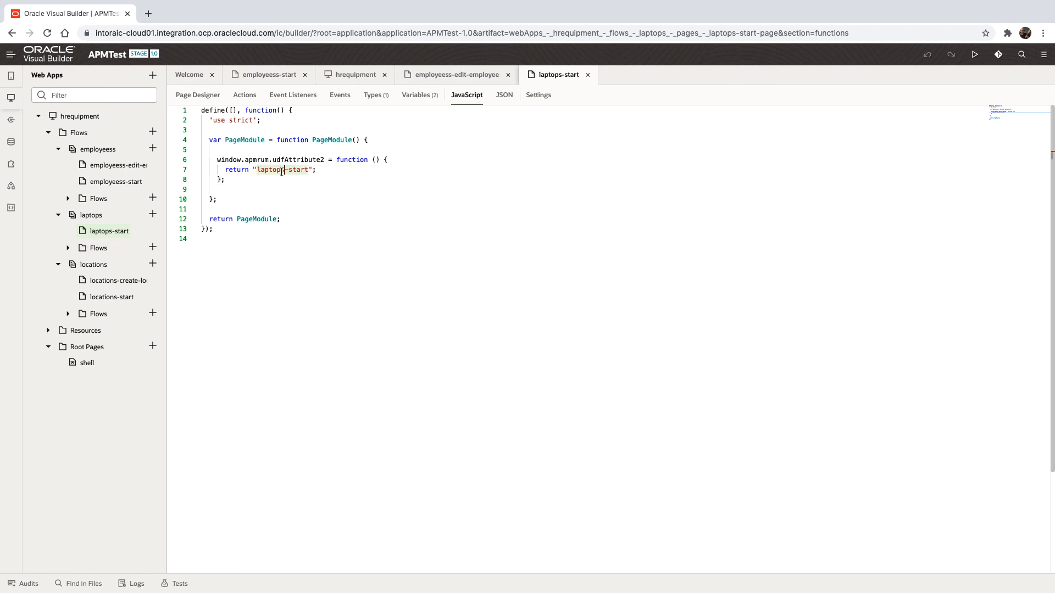